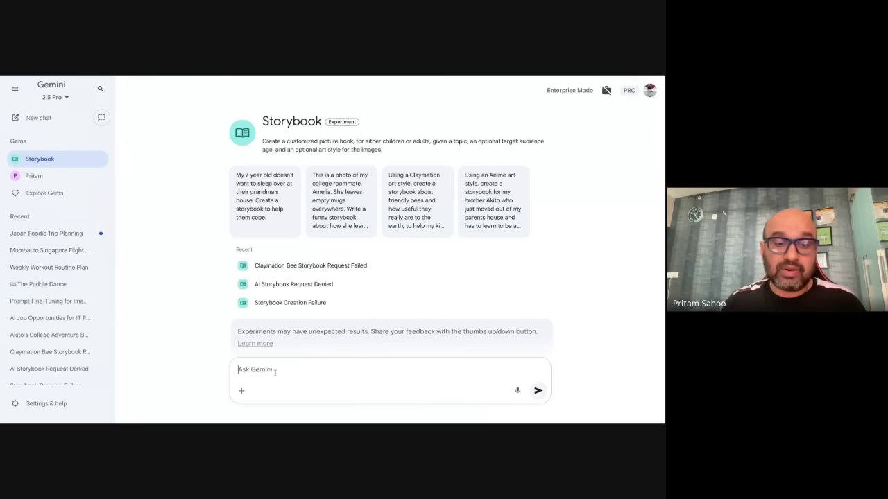
# - Ask the Storybook gem to generate a story book on Tom and Jerry for a 6 years kid
pyautogui.write('Please generate a story book o')
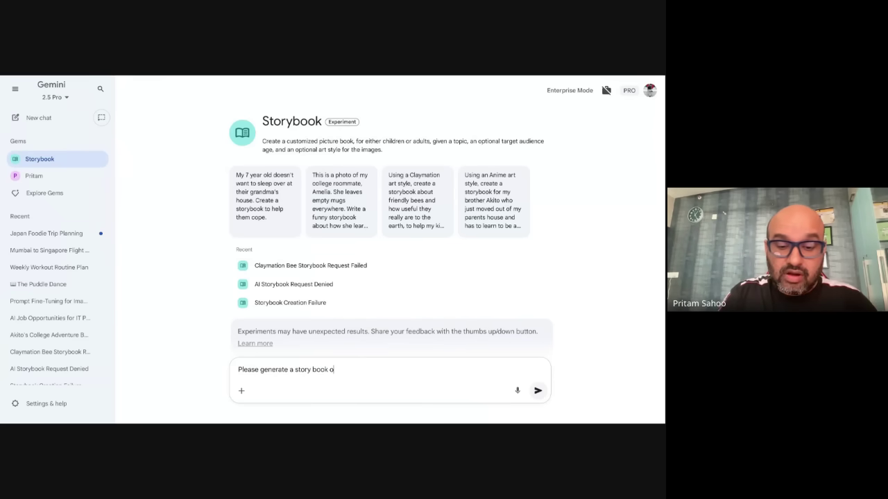
pyautogui.write('n tome and jerry for 6 y')
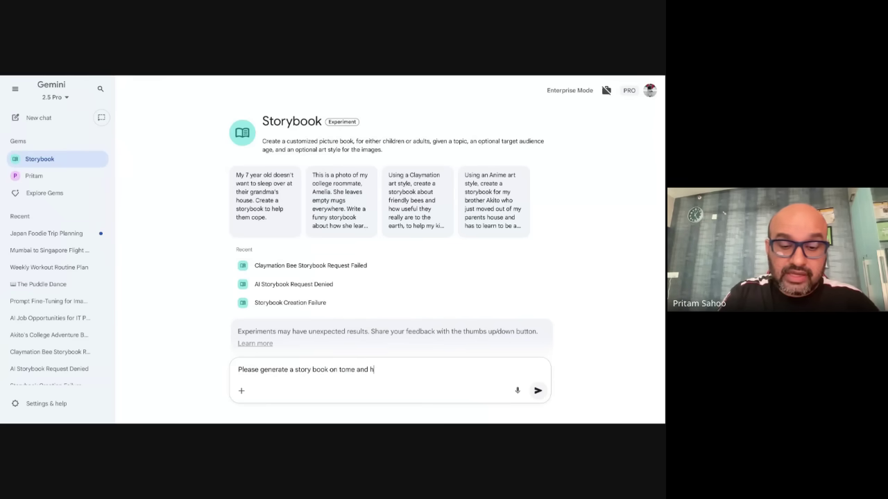
pyautogui.write('ears kid')
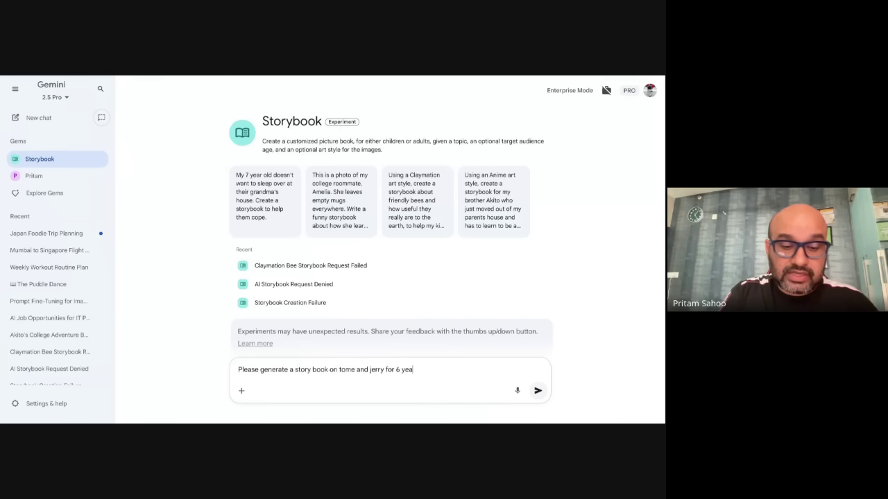
pyautogui.press('Return')
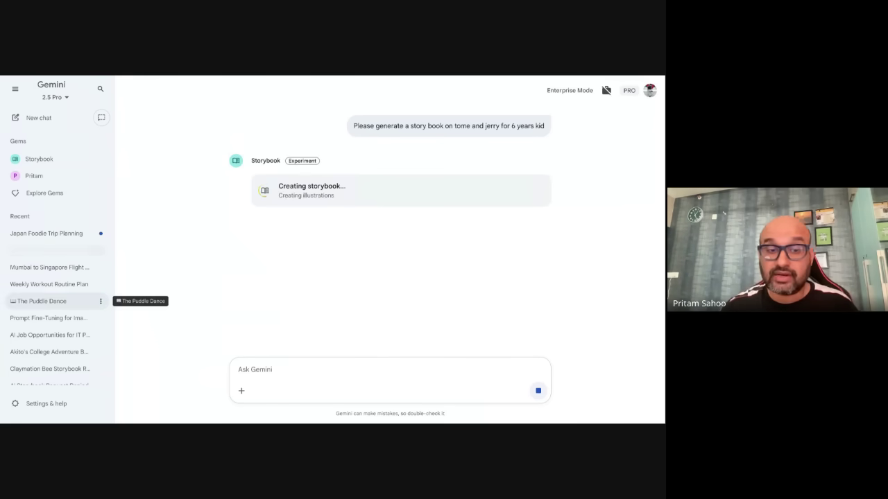
# - Open the existing storybook The Puddle Dance and page forward from its cover to page 2
pyautogui.click(55, 301)
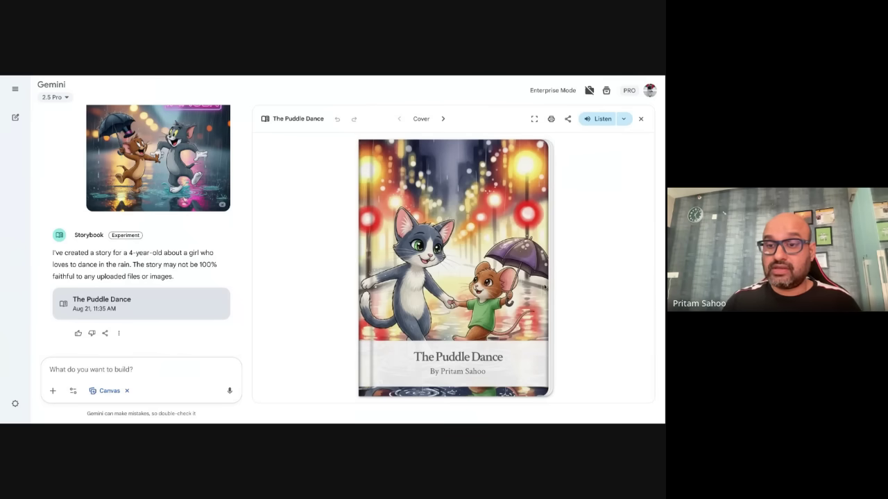
pyautogui.click(544, 285)
pyautogui.click(559, 276)
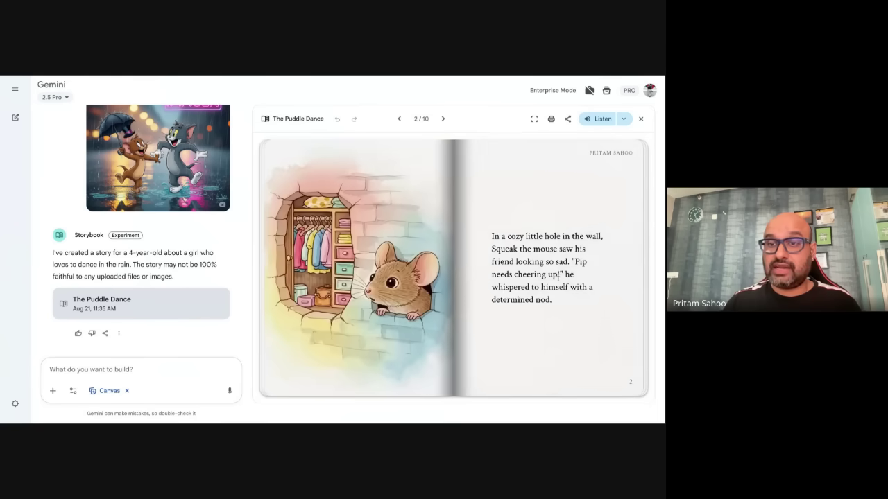
# - Examine the storybook's listening, printing and public-link sharing options
pyautogui.click(622, 121)
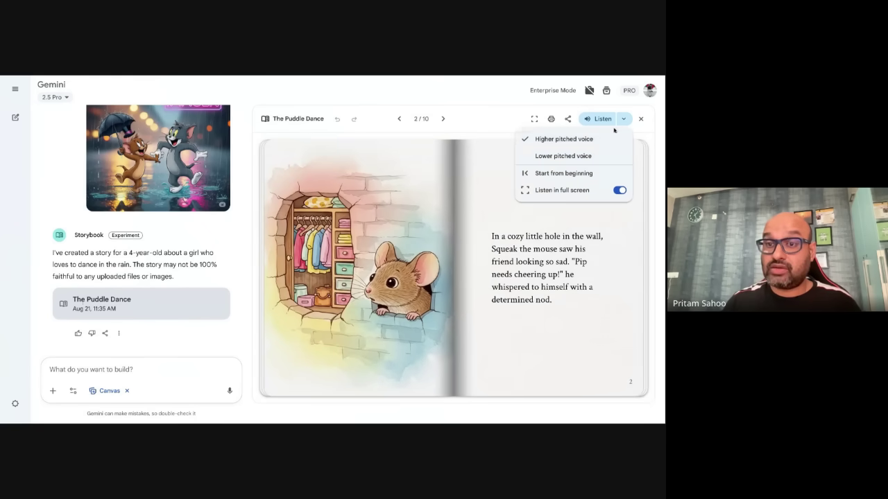
pyautogui.click(550, 314)
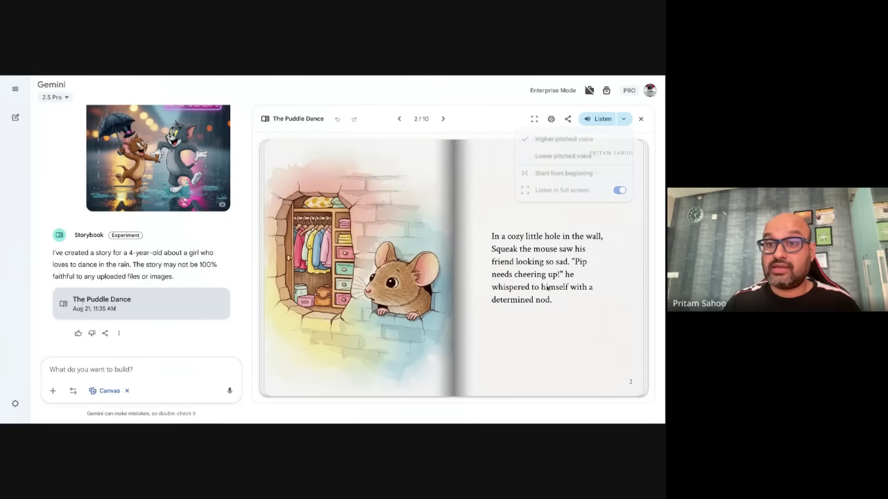
pyautogui.click(551, 120)
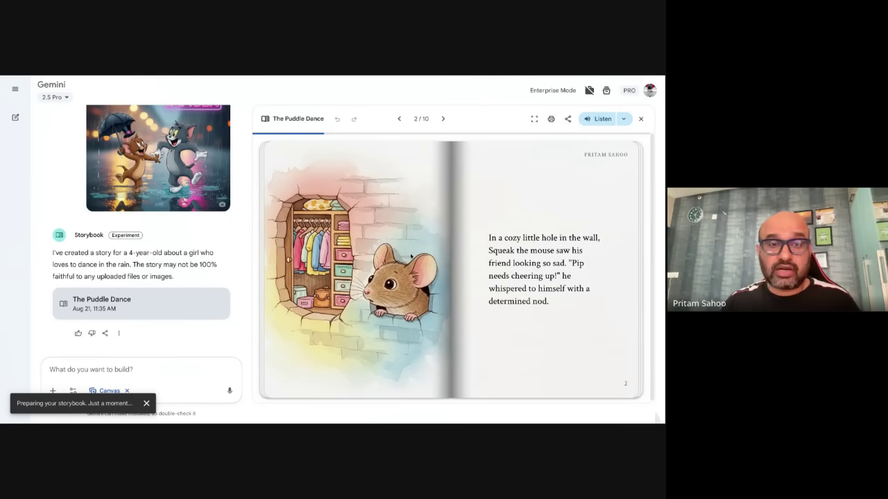
pyautogui.click(567, 119)
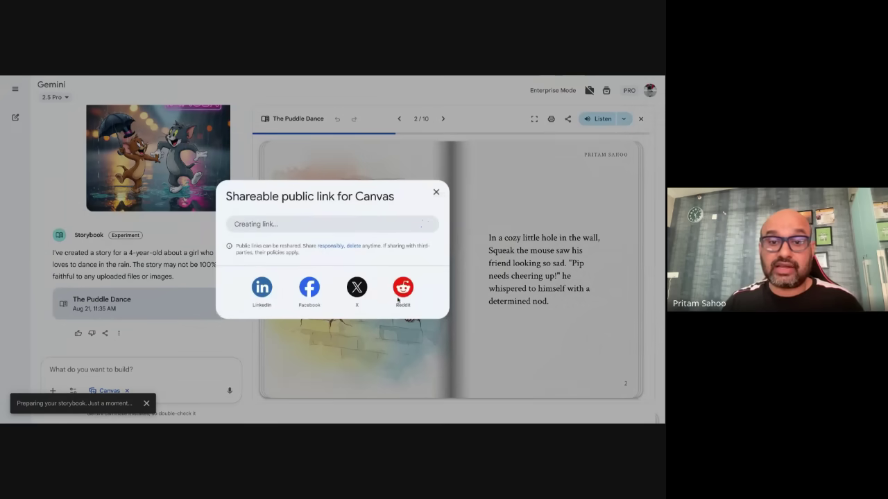
pyautogui.click(436, 192)
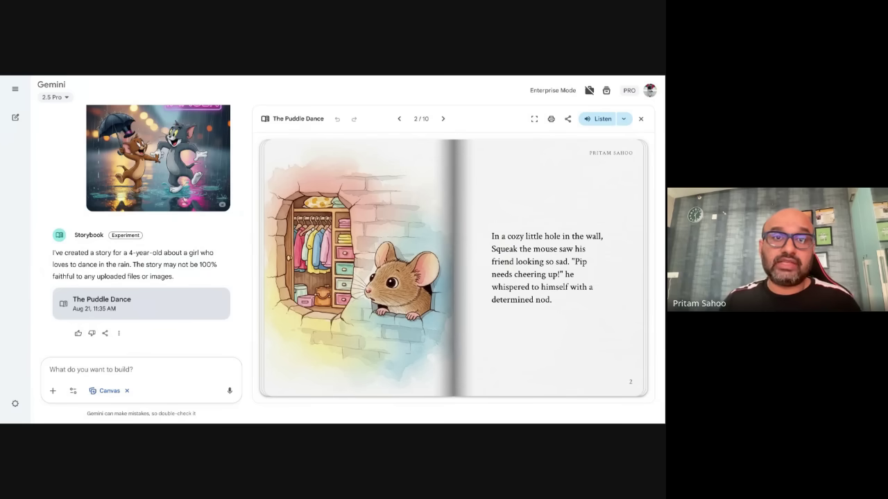
# - In a new chat, request a blog post on the history of Gemini and review the response
pyautogui.click(15, 89)
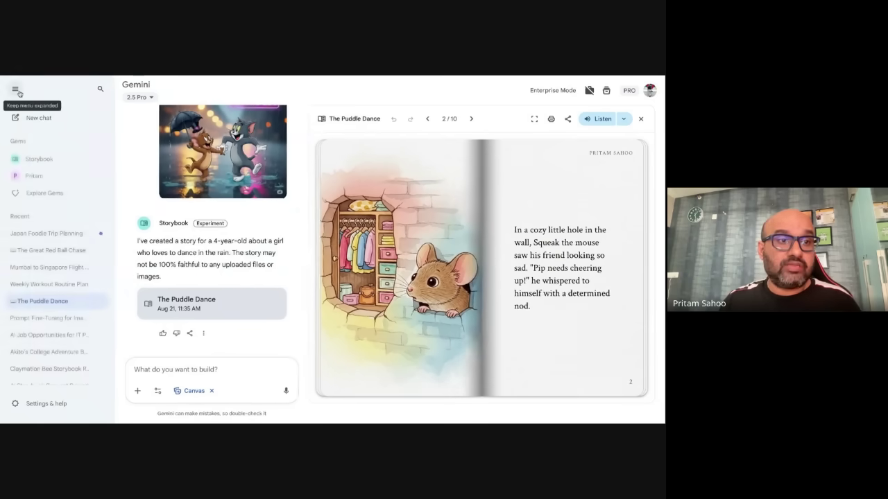
pyautogui.click(42, 119)
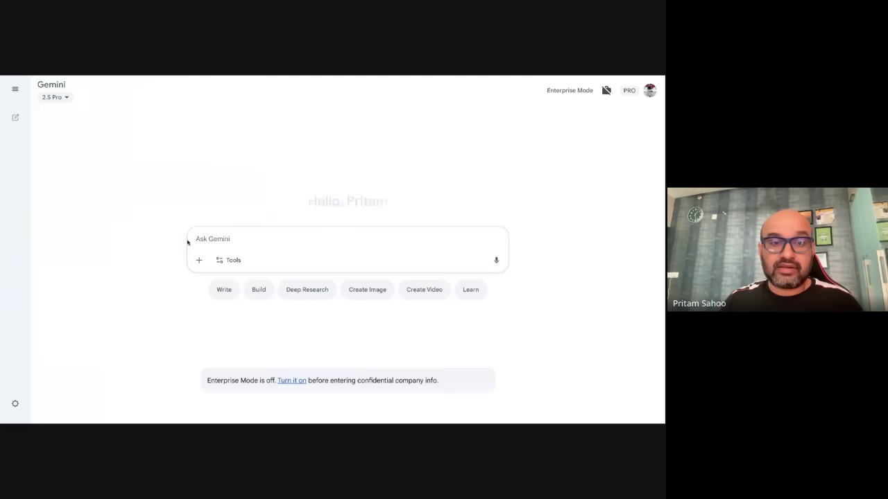
pyautogui.write('Please ')
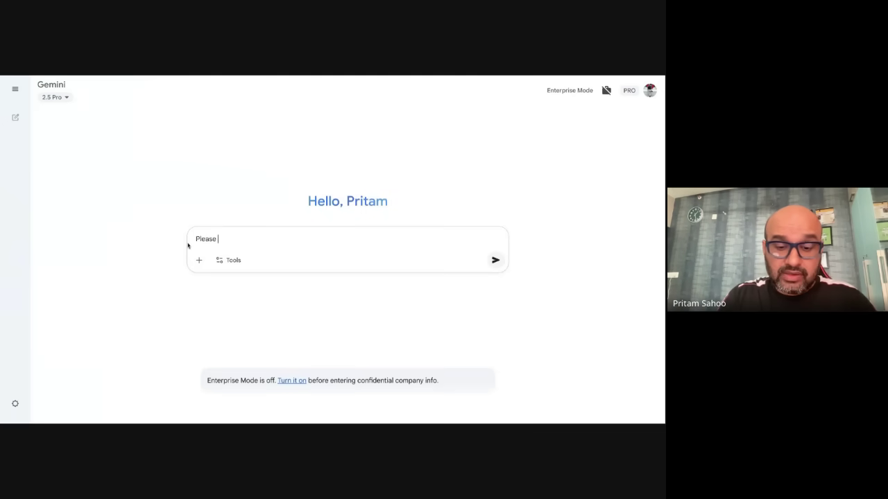
pyautogui.write('write ,e ')
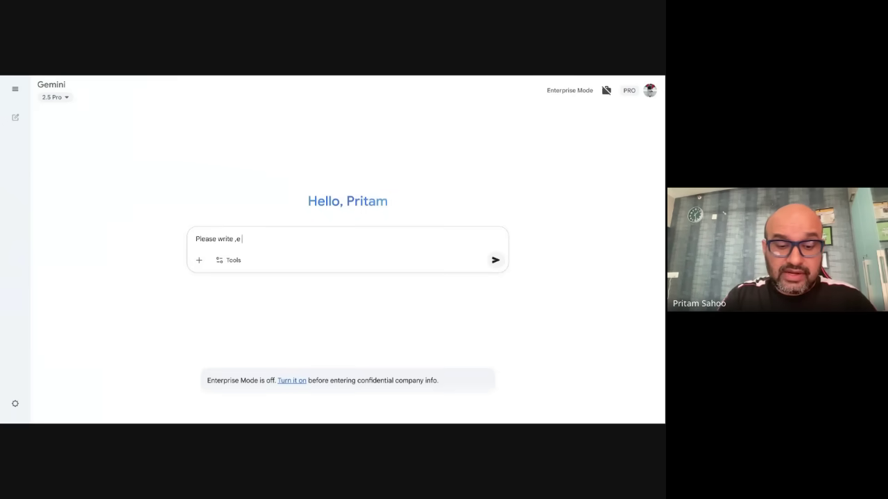
pyautogui.write('a blog post')
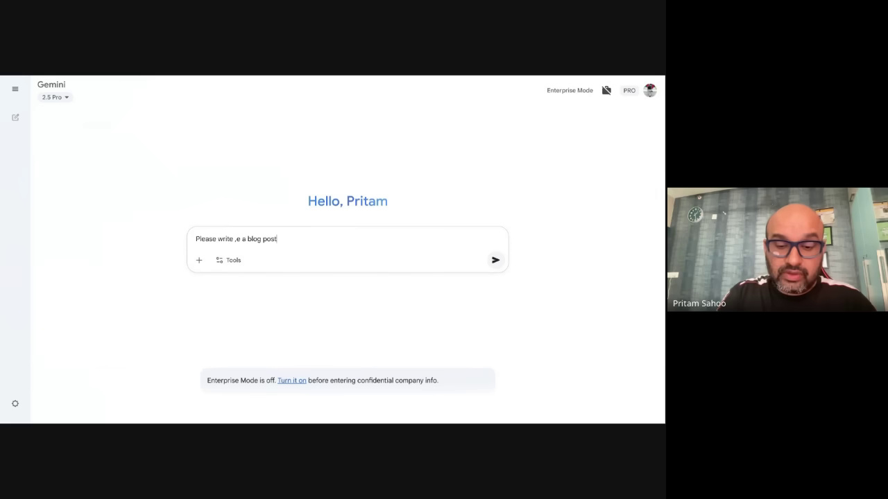
pyautogui.write(' on histor')
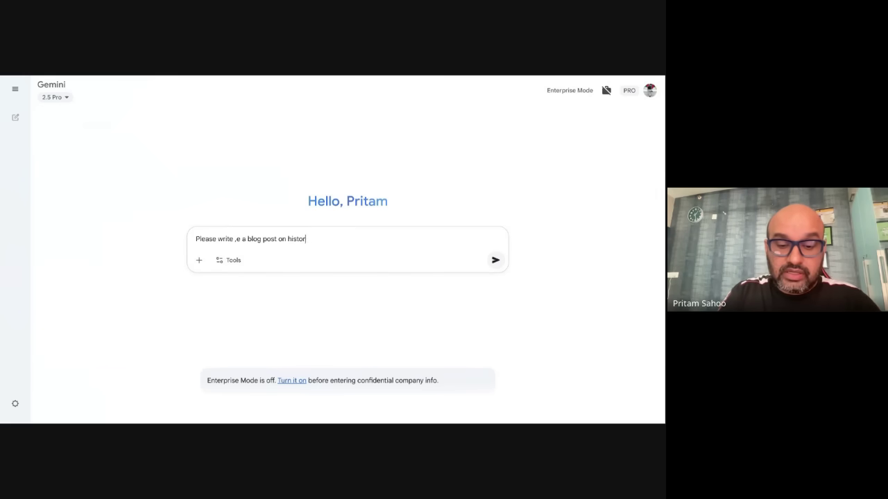
pyautogui.write('y of gemini')
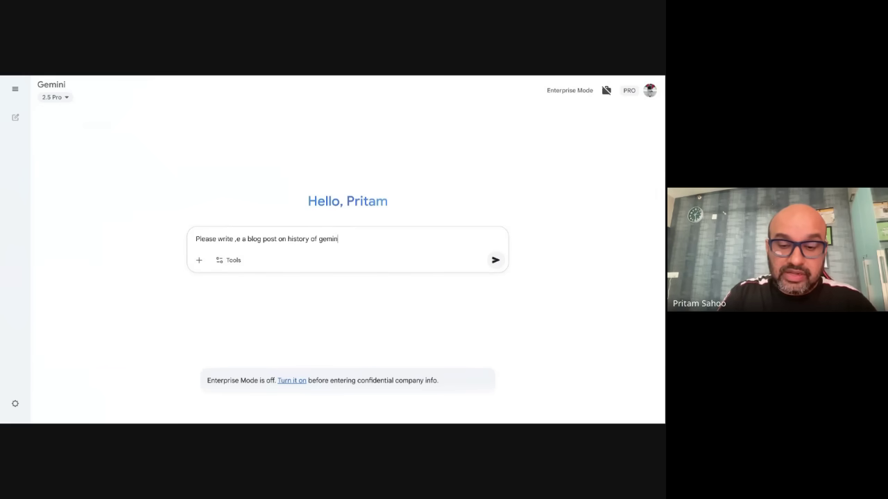
pyautogui.press('Return')
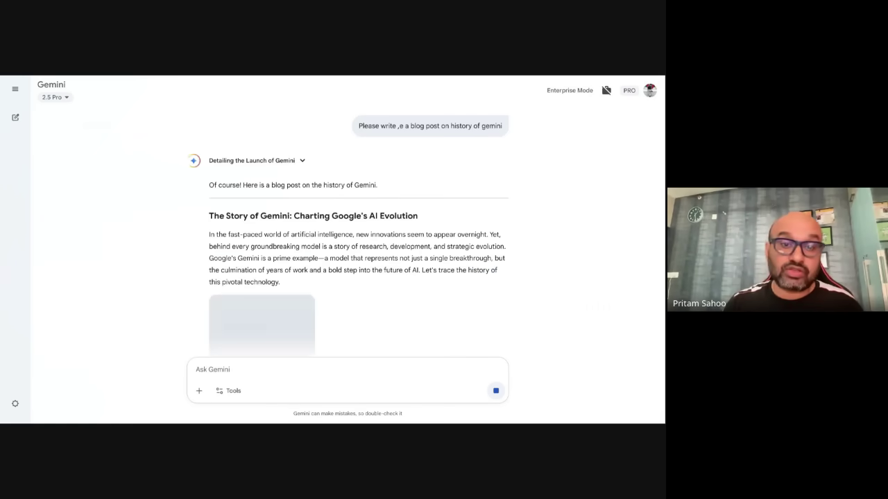
pyautogui.scroll(-3, 200, 238)
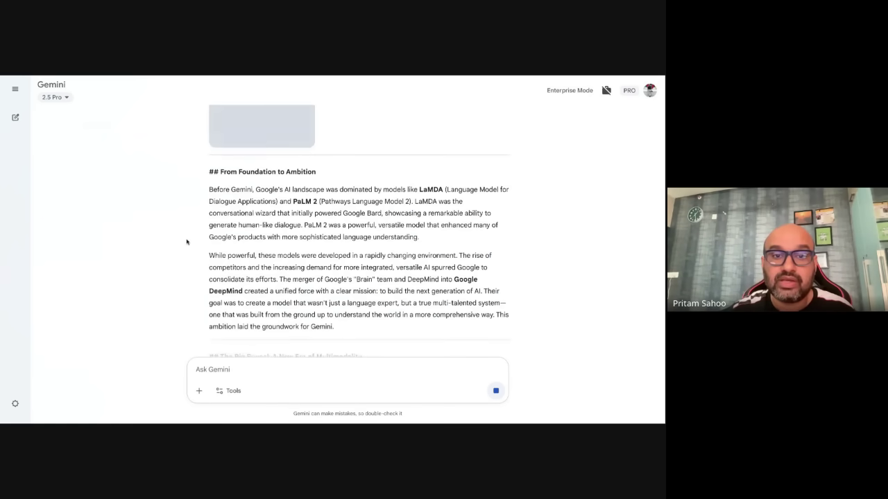
pyautogui.scroll(-10, 187, 241)
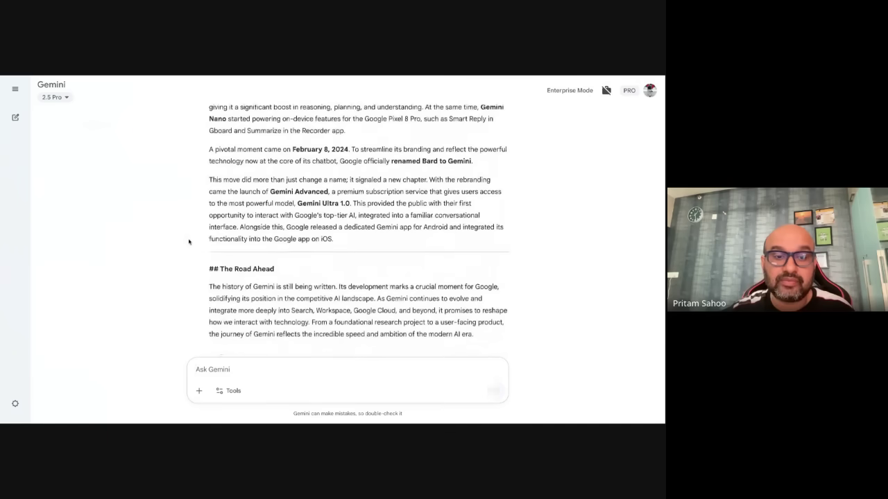
pyautogui.scroll(-2, 189, 242)
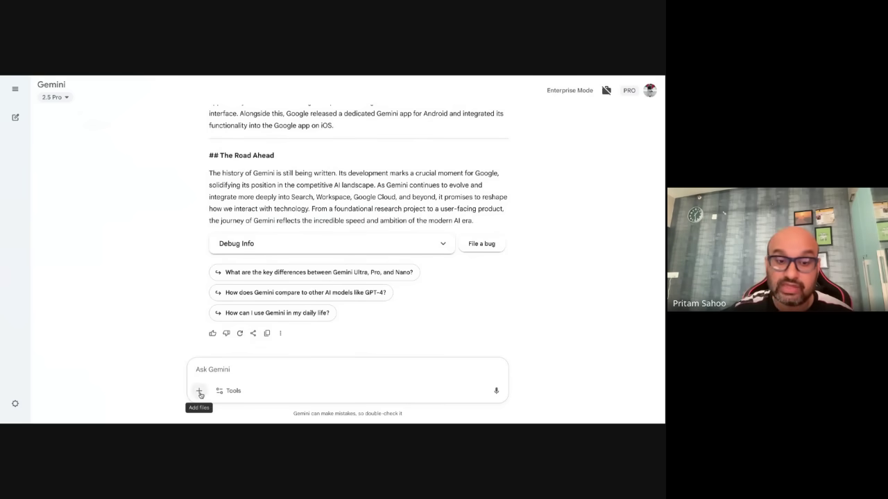
# - Attach the A-Complete-Guide-to-the-Google-Cloud-Platform PDF, ask for a summary of it with key pointers, and review the response
pyautogui.click(198, 391)
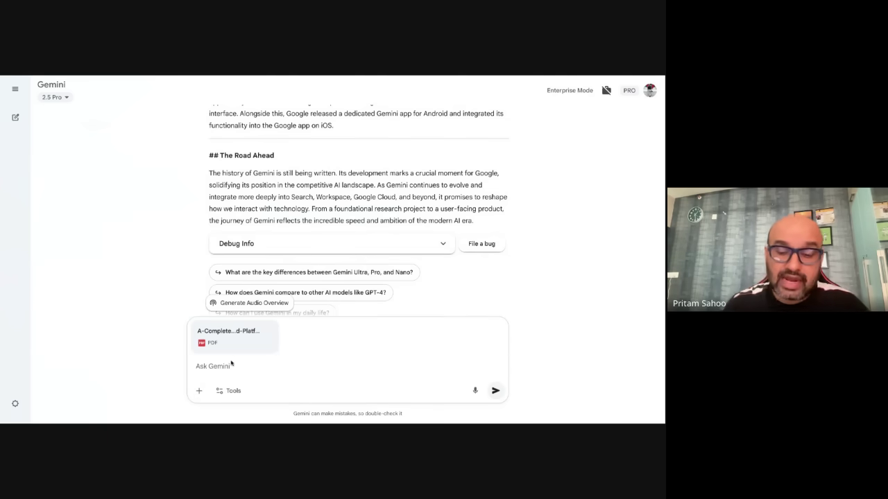
pyautogui.click(231, 363)
pyautogui.write('Please ')
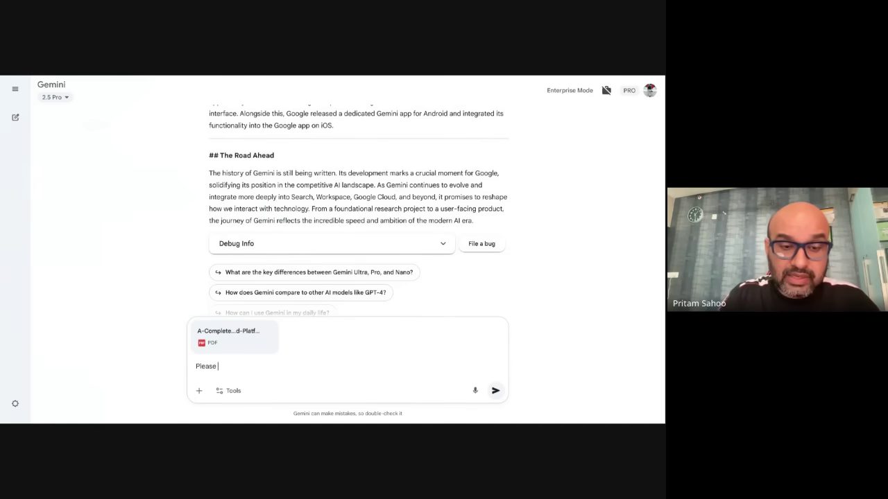
pyautogui.write('summarise this pd')
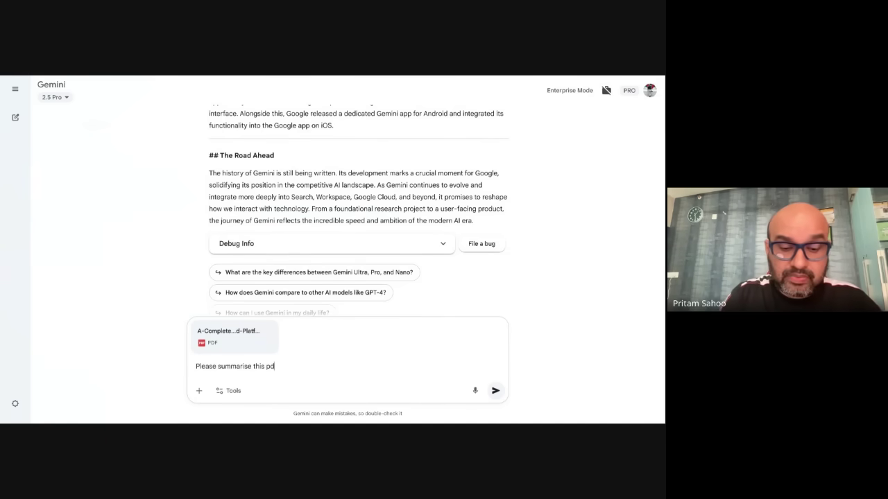
pyautogui.write('f with key ')
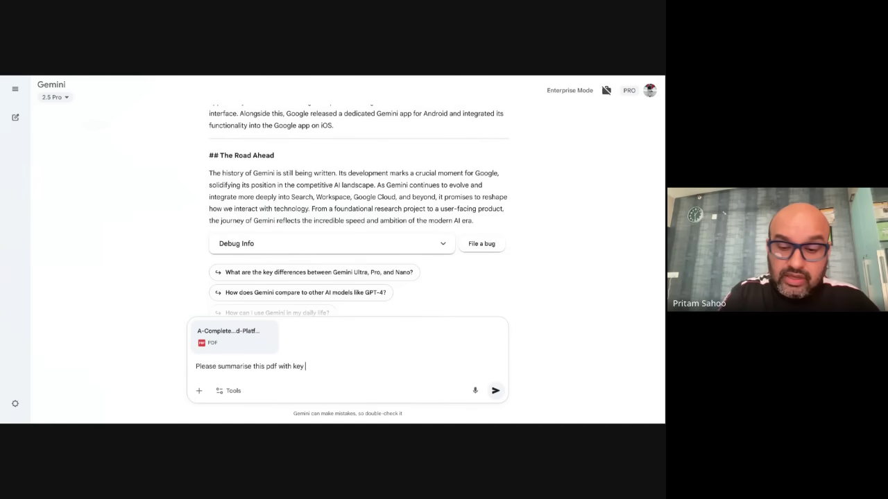
pyautogui.write('pointers')
pyautogui.click(495, 391)
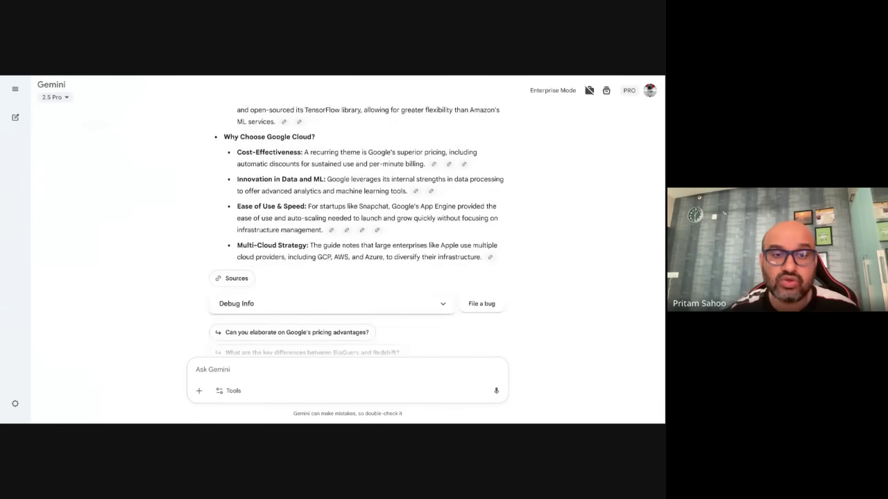
pyautogui.scroll(10, 358, 229)
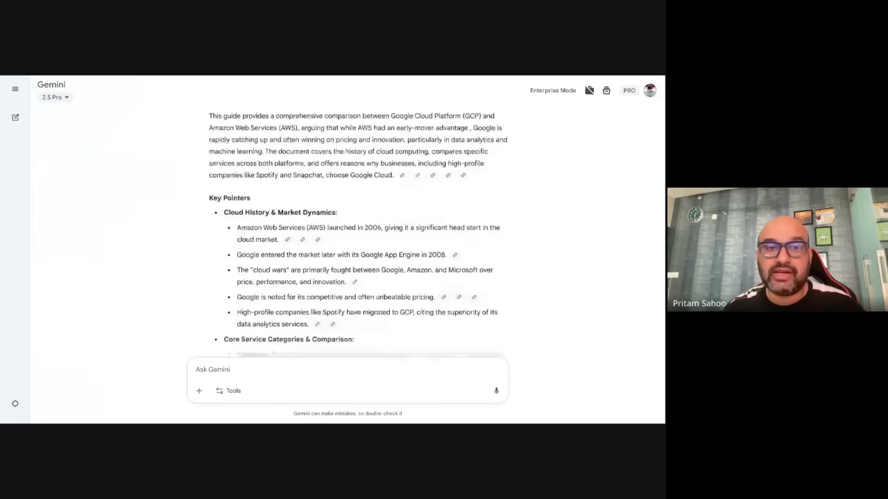
pyautogui.scroll(5, 357, 229)
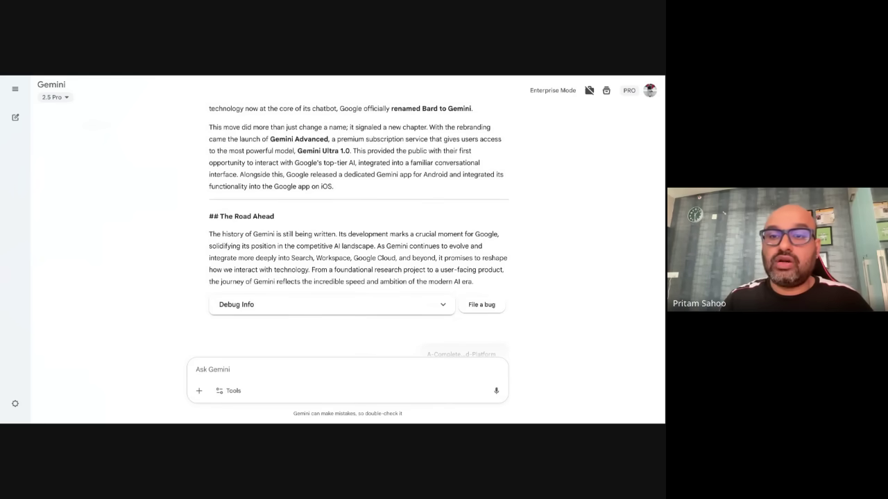
# - Switch to NotebookLM and create a new notebook with the A-Complete-Guide-to-the-Google-Cloud-Platform PDF uploaded as its source
pyautogui.hotkey('ctrl', 'Tab')
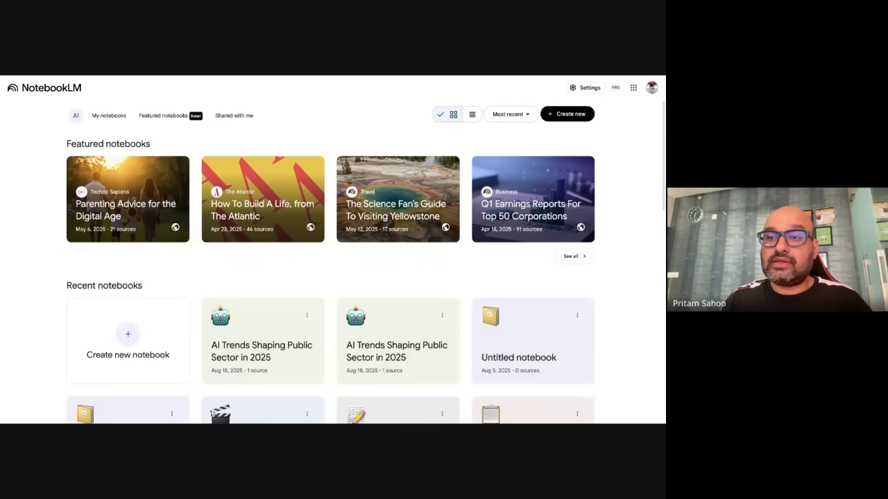
pyautogui.click(566, 114)
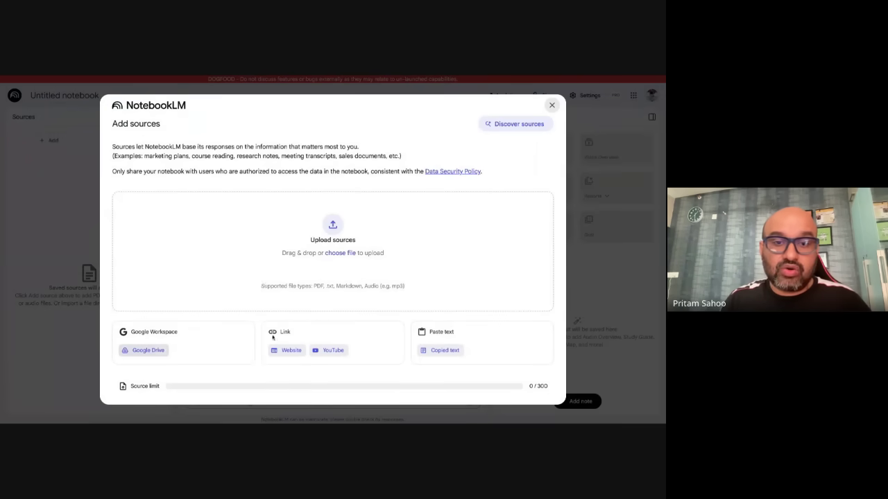
pyautogui.click(345, 257)
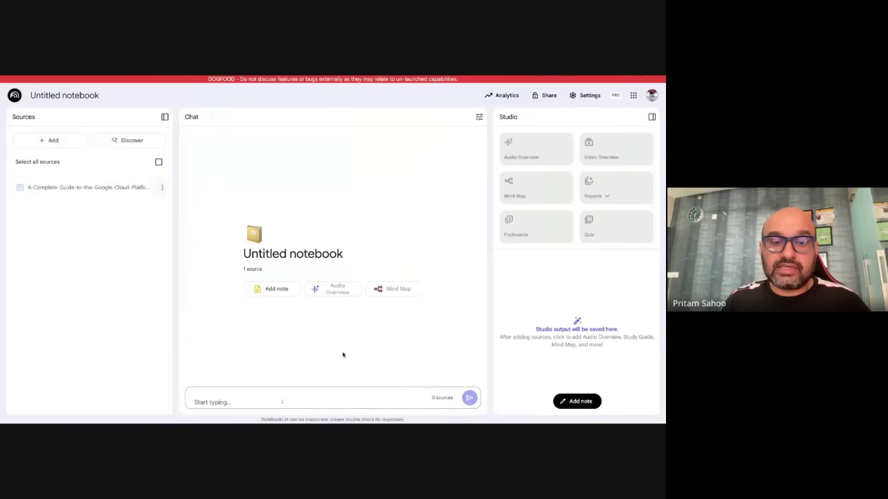
# - Ask the notebook chat to summarise the PDF with key pointers, and start generating a Video Overview from the source
pyautogui.click(283, 402)
pyautogui.write('P')
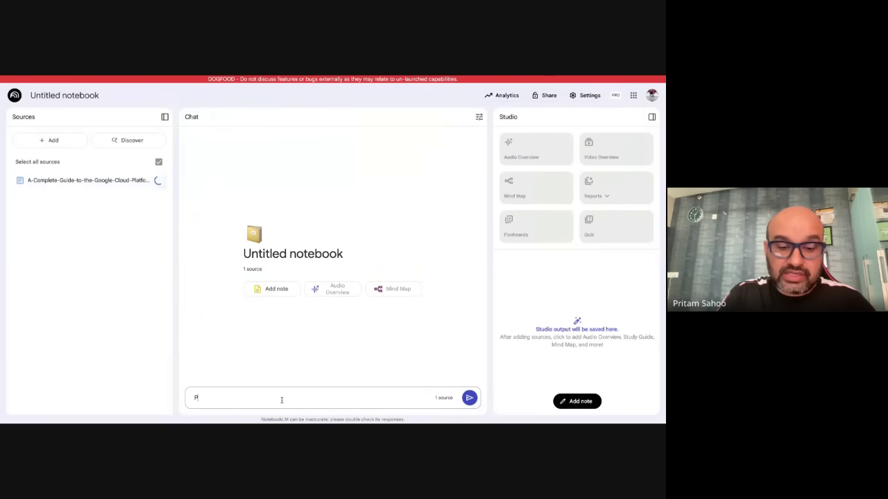
pyautogui.write('lease summ')
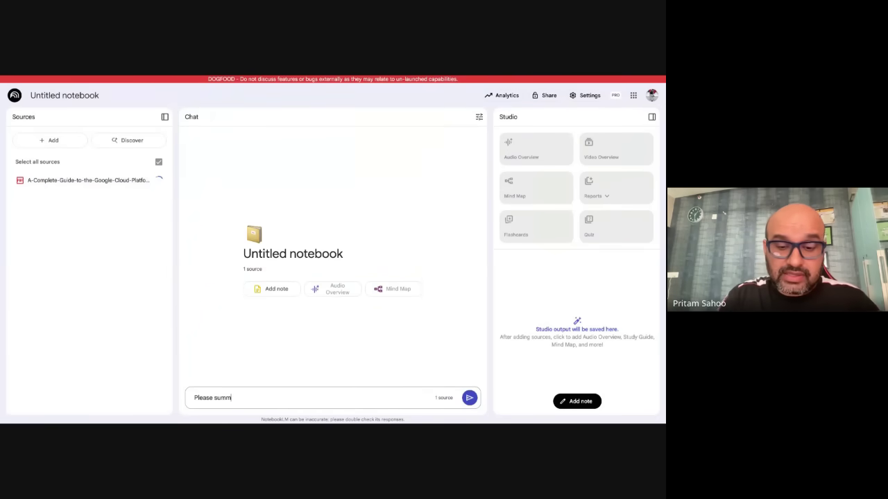
pyautogui.write('rise this pdf f')
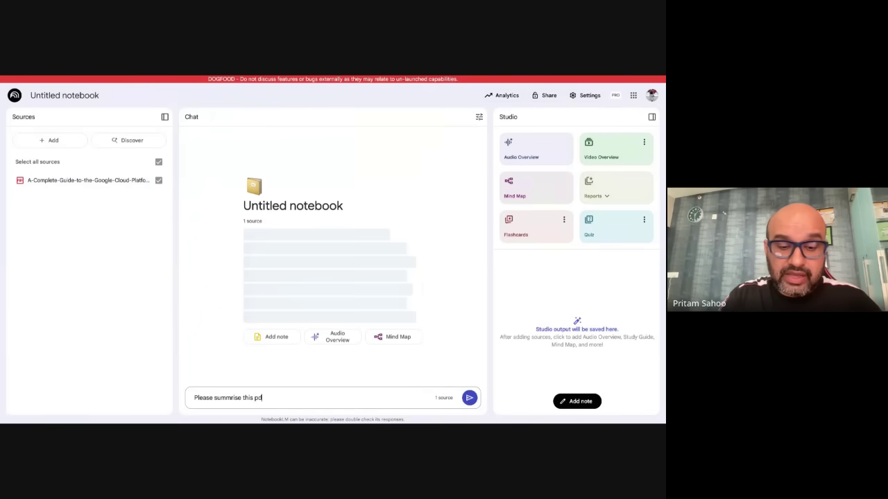
pyautogui.write('or me  with key ')
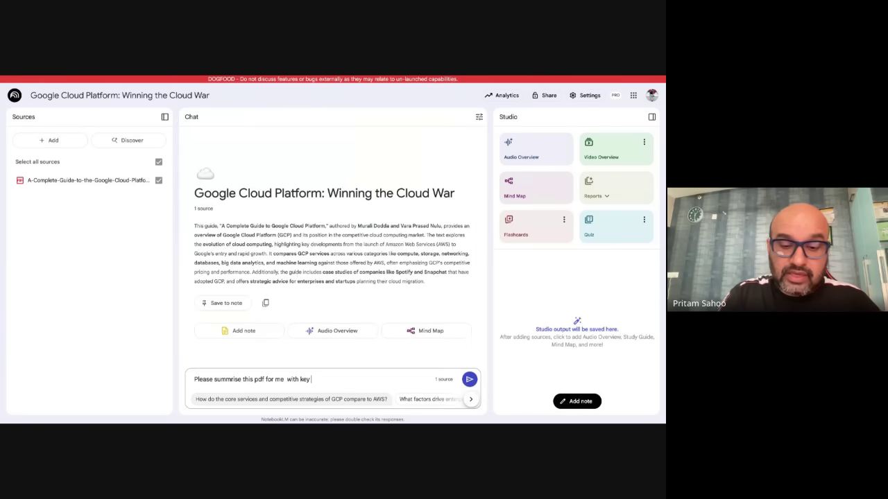
pyautogui.write('pointers')
pyautogui.press('Return')
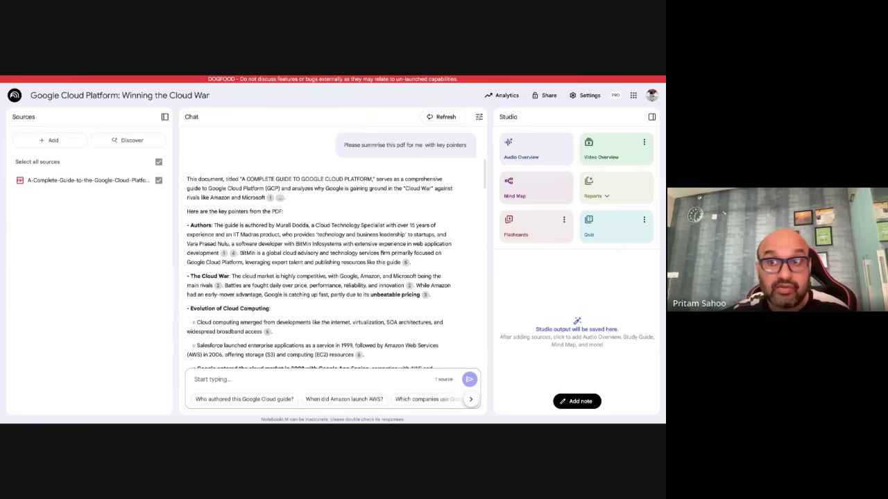
pyautogui.click(605, 165)
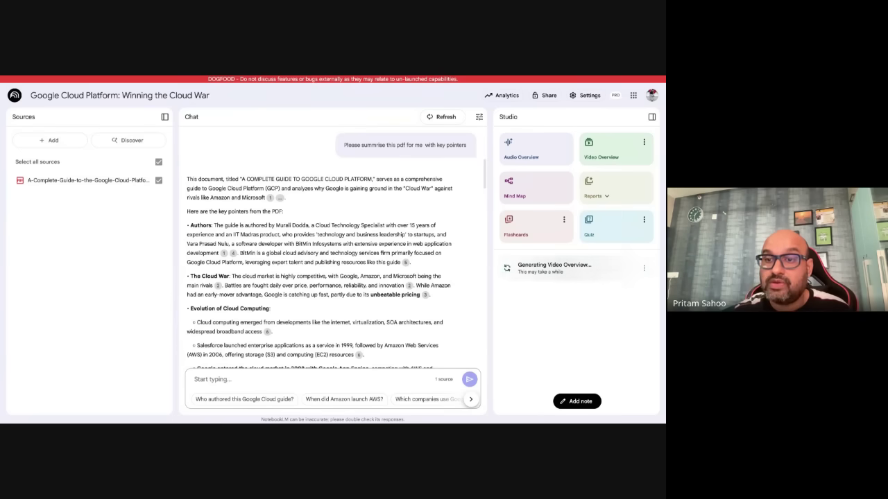
# - Switch to Gemini, upload the dedicated-2.png architecture diagram and ask for a description of the image
pyautogui.hotkey('alt', 'Tab')
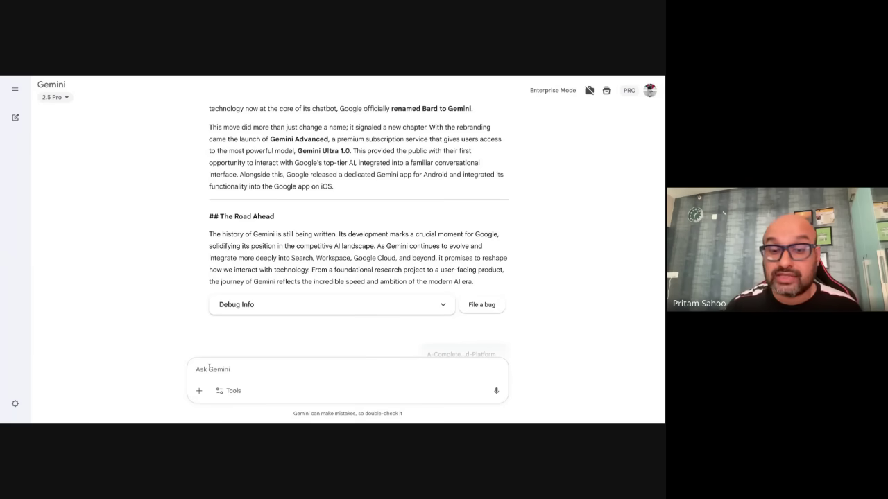
pyautogui.click(198, 391)
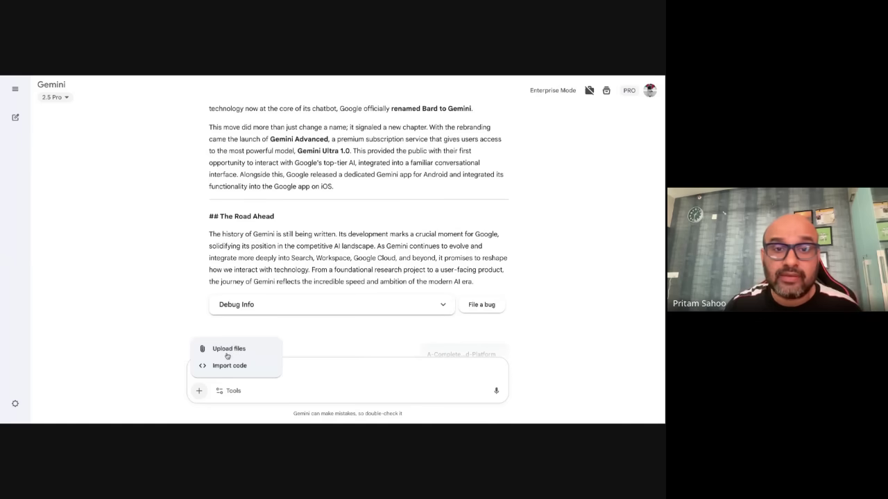
pyautogui.click(227, 356)
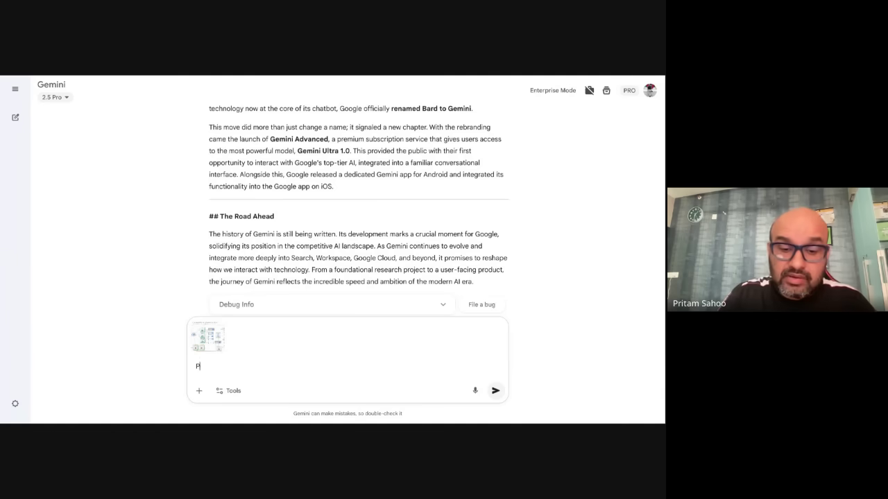
pyautogui.write('Please desc')
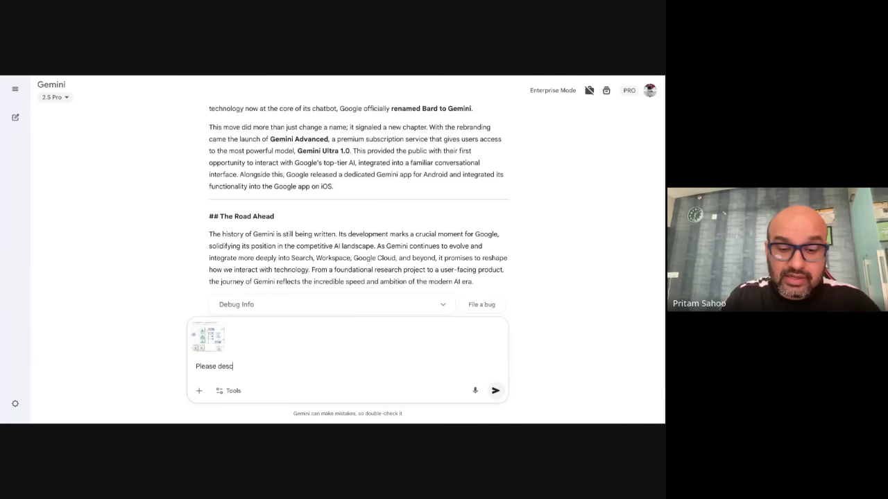
pyautogui.write('ribe this image for me')
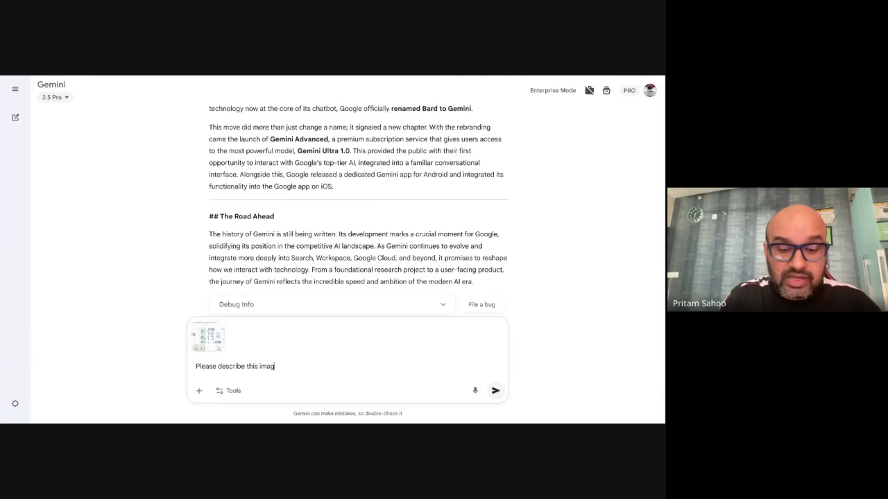
pyautogui.press('Return')
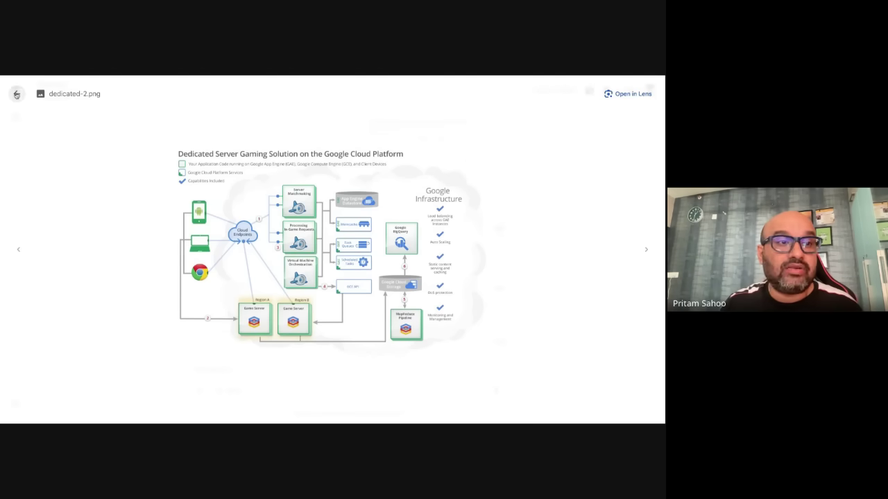
# - Close the diagram preview and review the description's sections on core logic, game servers, data processing and Google infrastructure capabilities
pyautogui.click(17, 93)
pyautogui.scroll(-3, 300, 308)
pyautogui.scroll(-3, 300, 308)
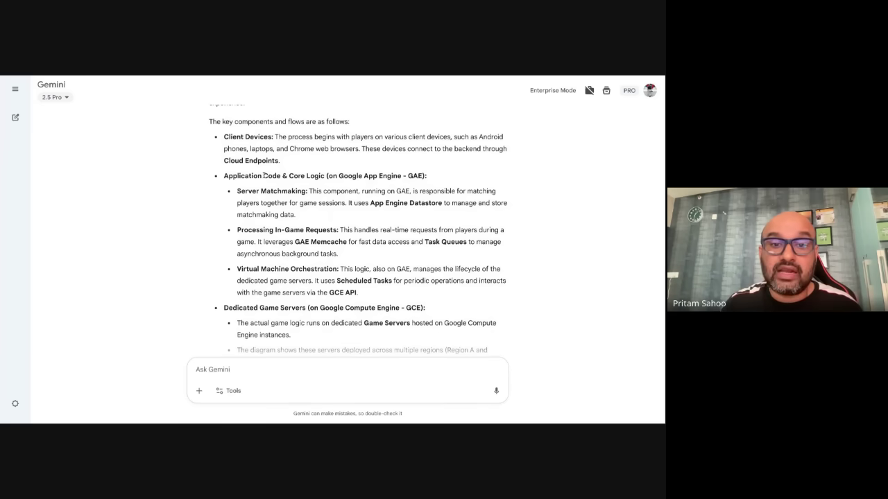
pyautogui.tripleClick(264, 176)
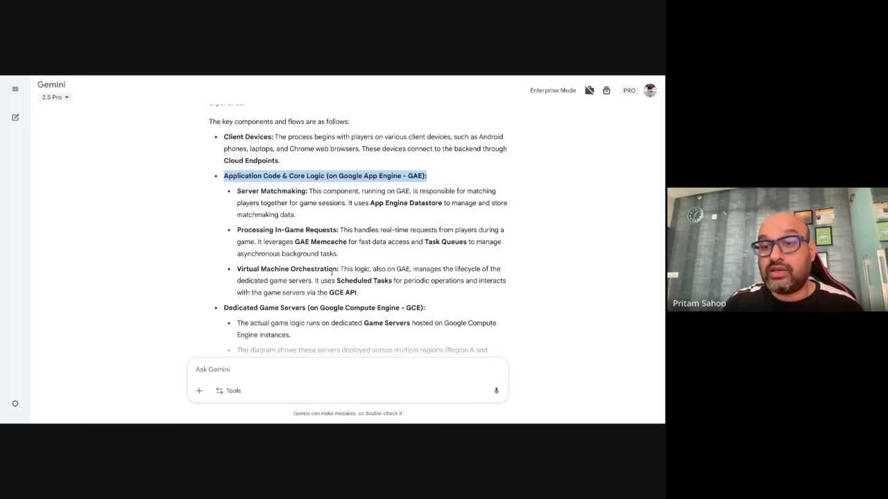
pyautogui.scroll(-3, 332, 272)
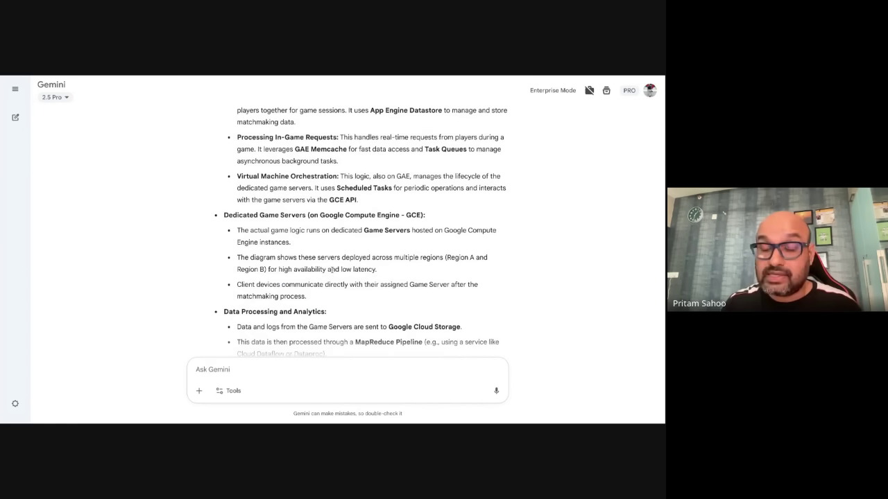
pyautogui.tripleClick(372, 215)
pyautogui.scroll(-4, 362, 319)
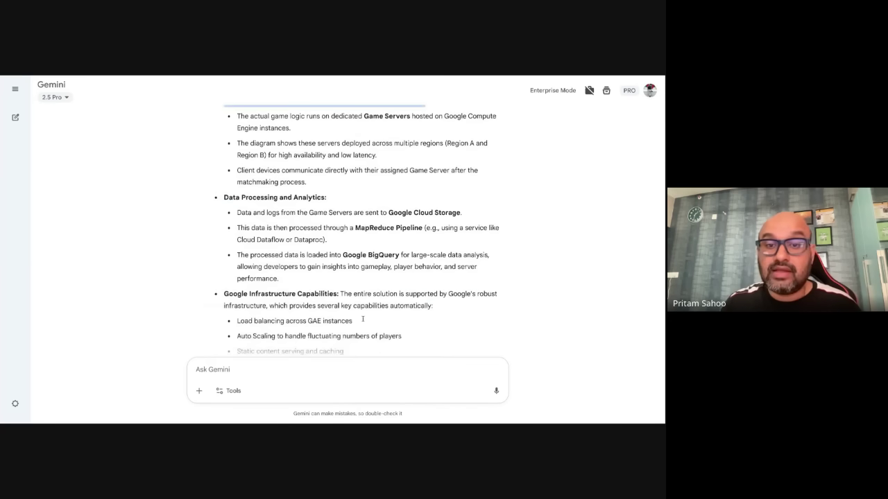
pyautogui.doubleClick(384, 249)
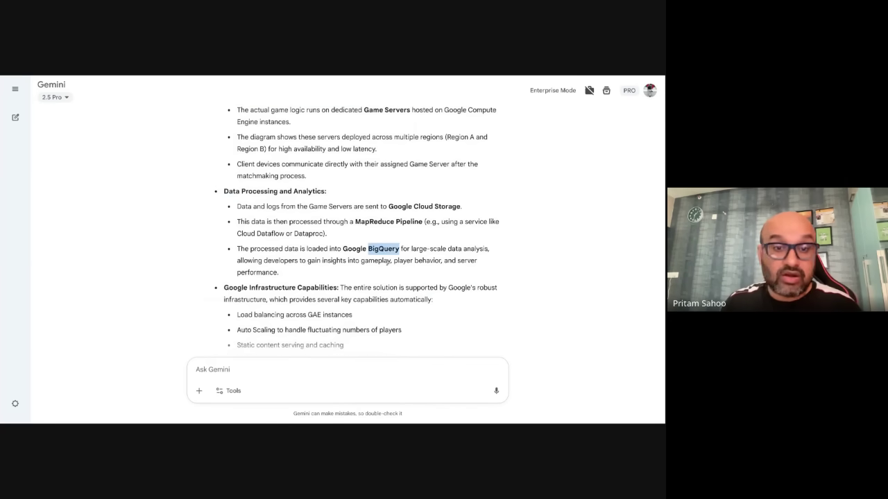
pyautogui.scroll(-5, 384, 300)
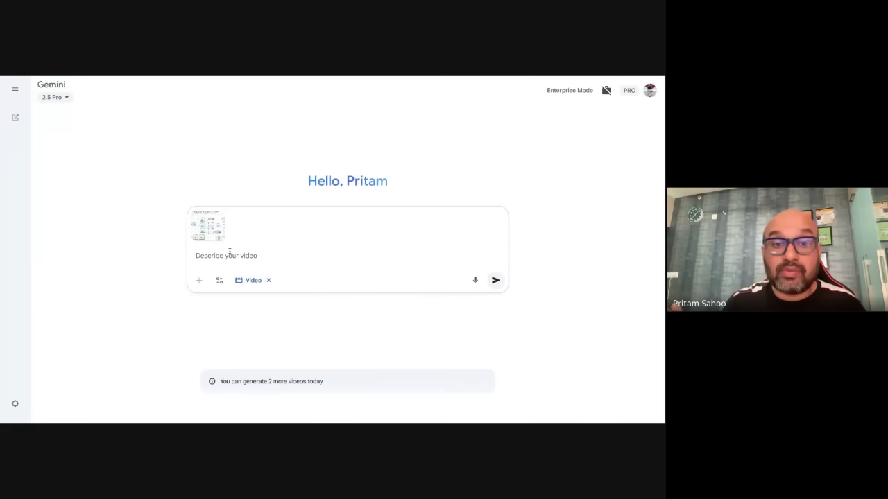
# - Request a 360-degree video of the attached architecture diagram and play the generated video
pyautogui.click(230, 251)
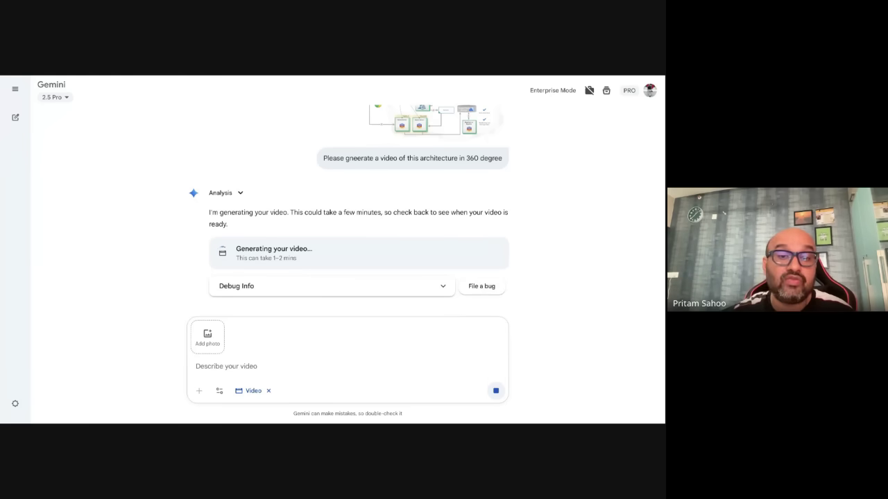
pyautogui.click(357, 169)
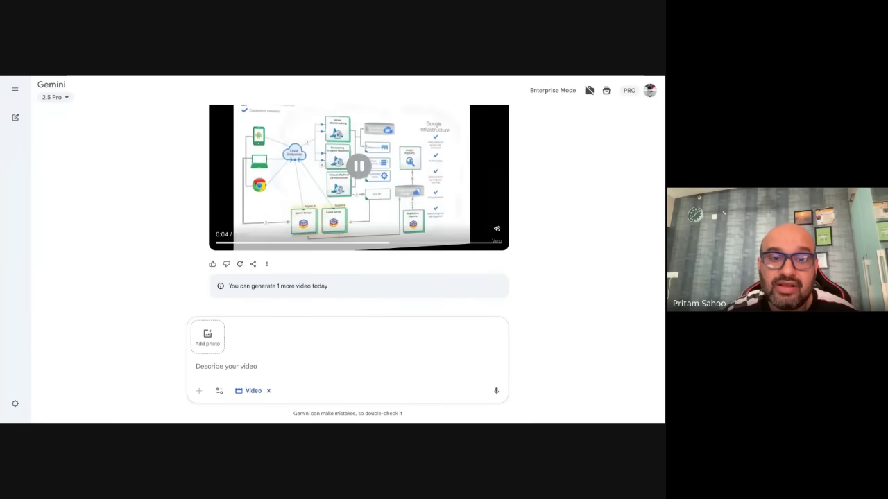
# - Attach the cartoon cat-and-mouse rain image, request a video of the attached image, and play the generated video
pyautogui.click(277, 369)
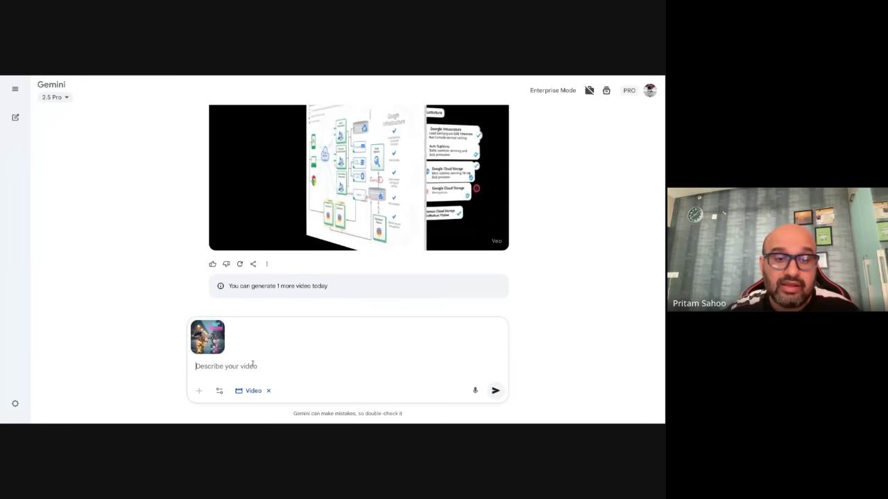
pyautogui.write('Ple')
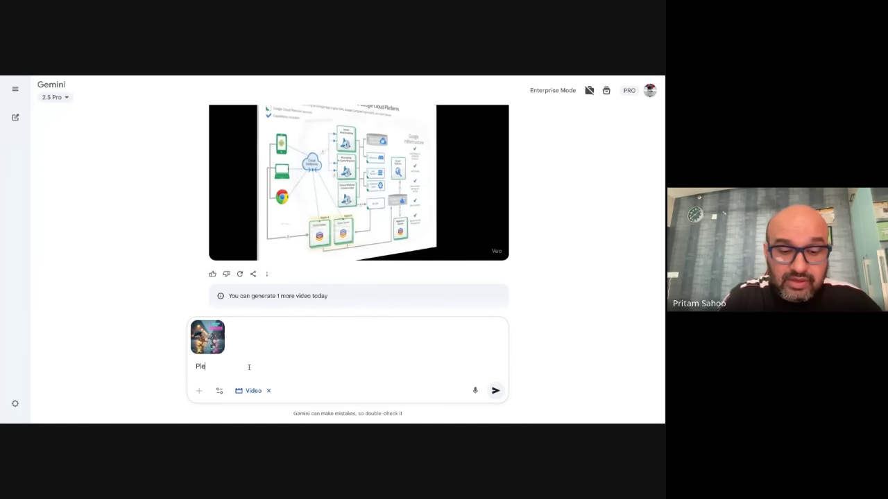
pyautogui.write('ase generate a ')
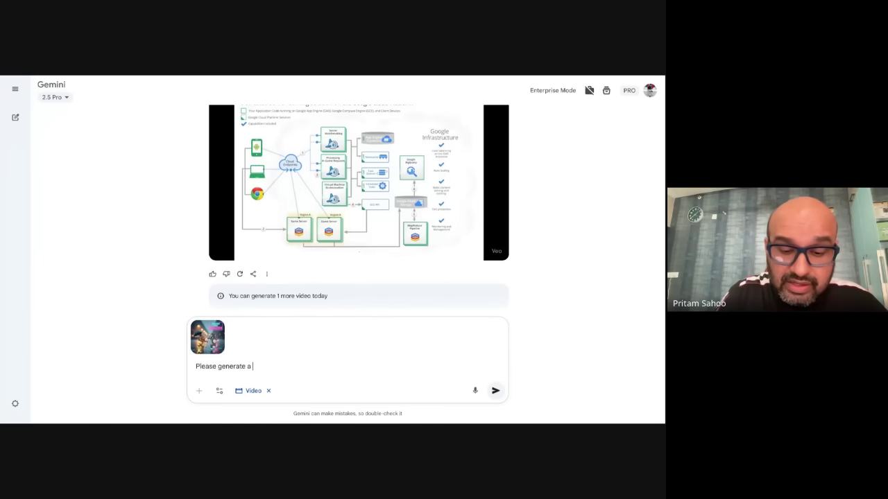
pyautogui.write('video of t')
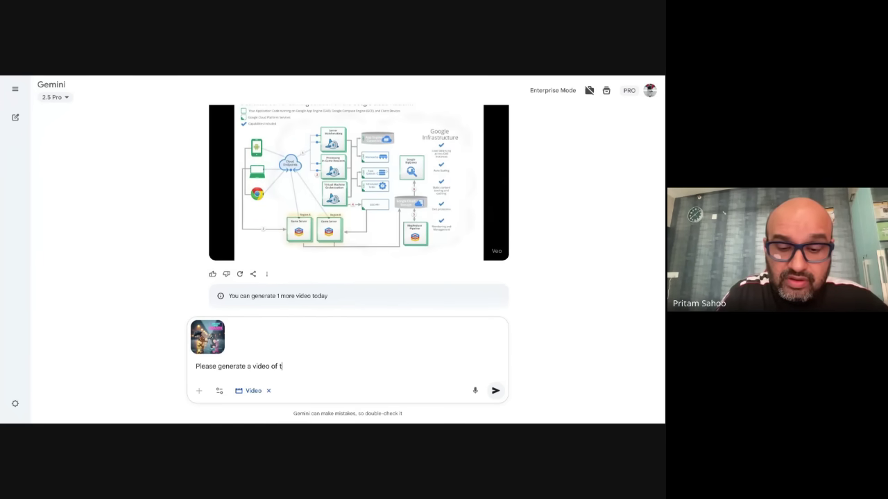
pyautogui.write('his attached image')
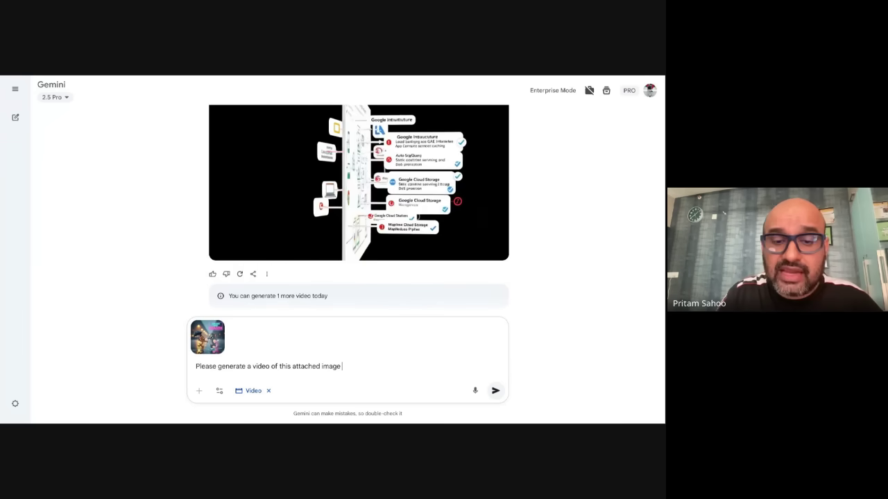
pyautogui.press('Return')
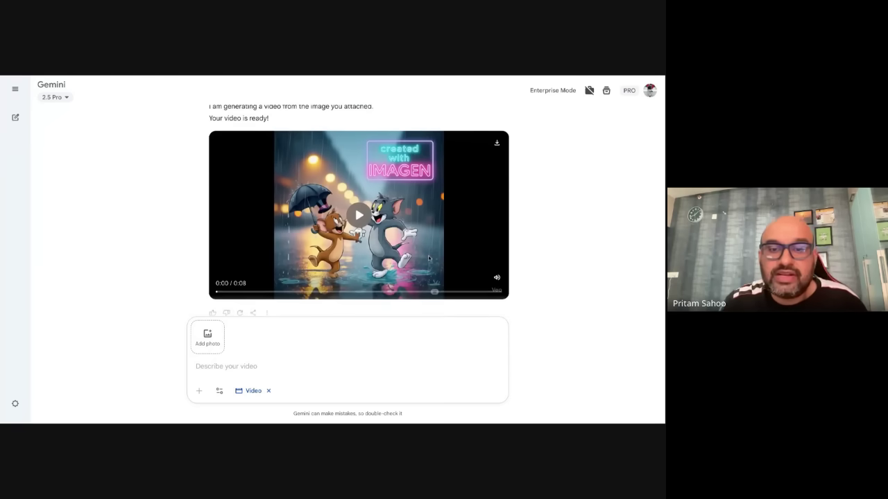
pyautogui.click(358, 217)
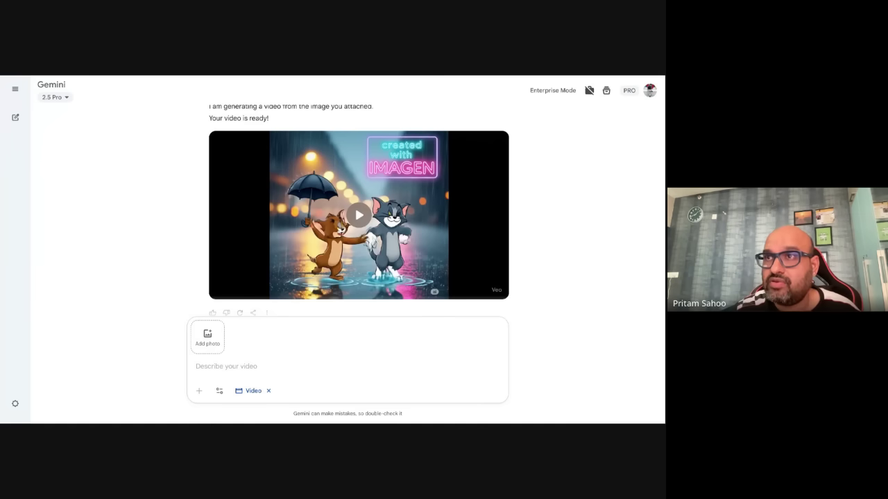
# - In a new chat, use Deep Research to request a plan for a 1-week trip to the Bahamas from India
pyautogui.click(239, 391)
pyautogui.click(233, 392)
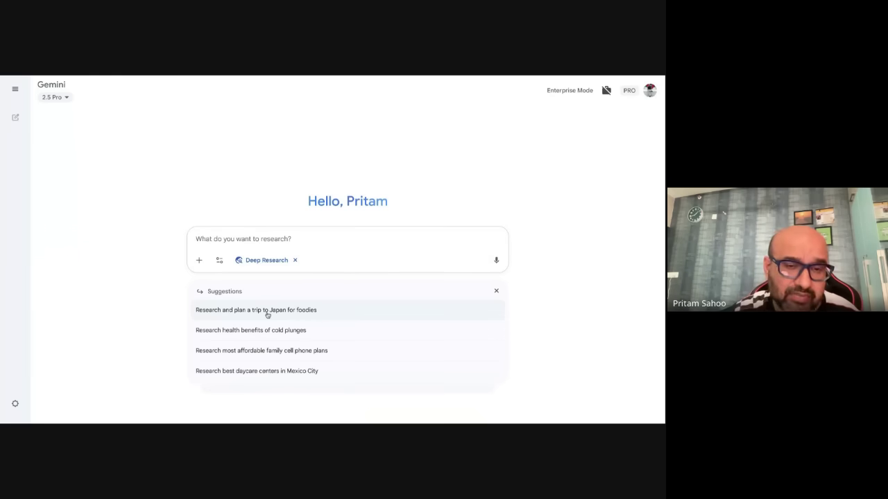
pyautogui.click(226, 243)
pyautogui.write('I am')
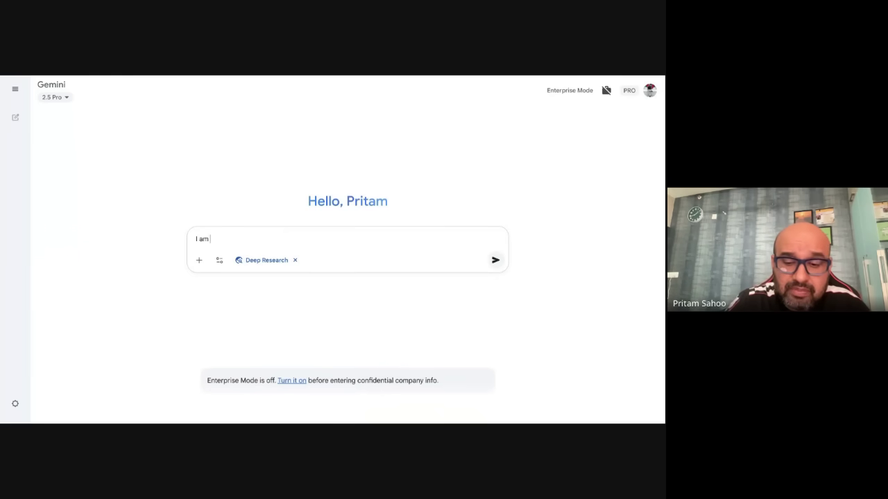
pyautogui.write(' planning a tr')
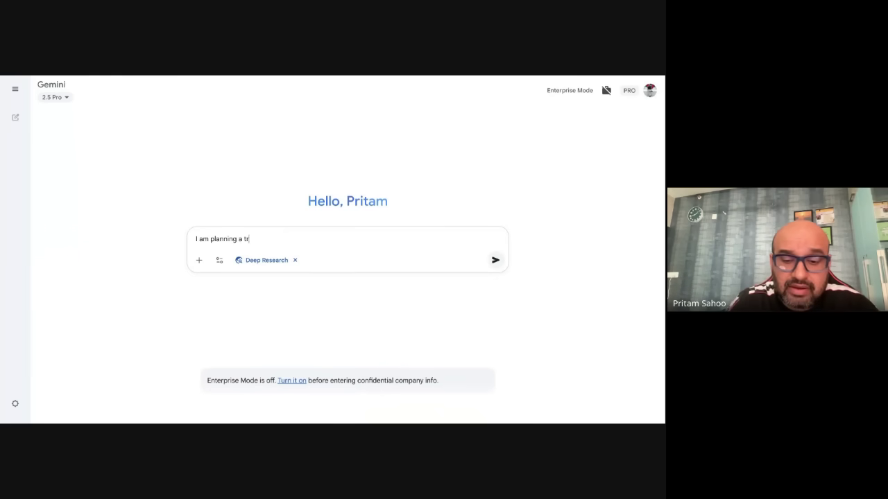
pyautogui.write('ip for Bahmas from ')
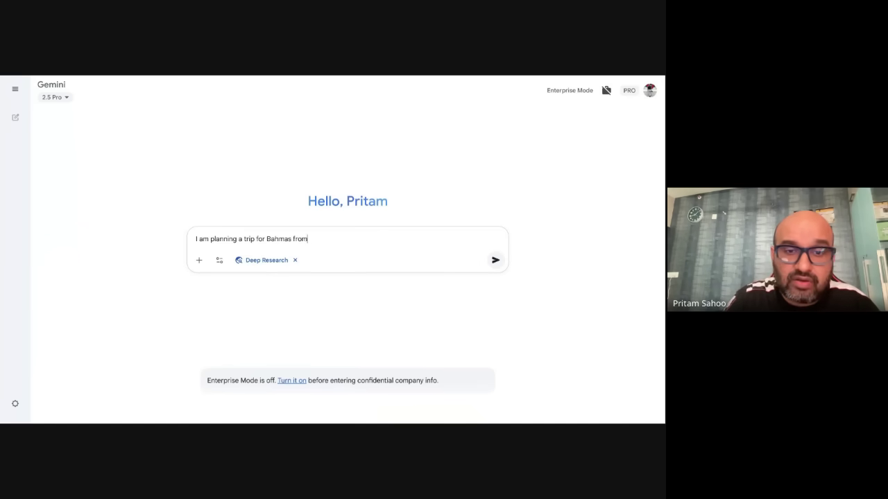
pyautogui.write('India . p')
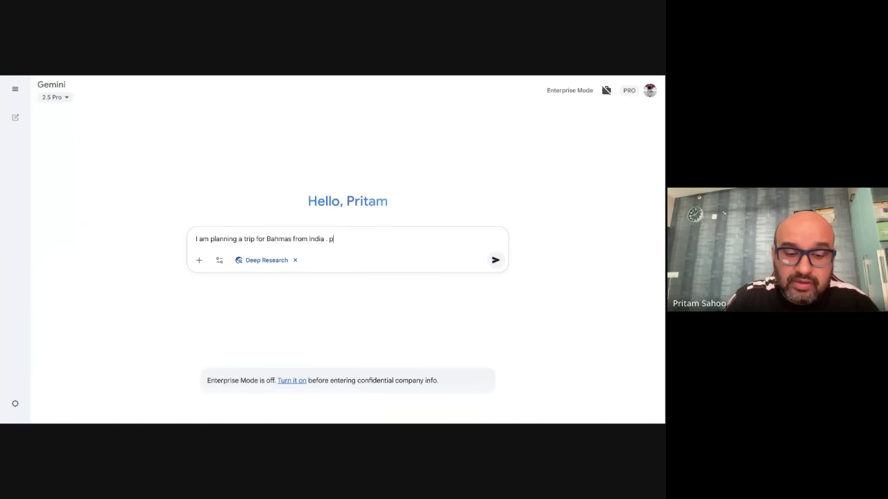
pyautogui.write('lease help me ')
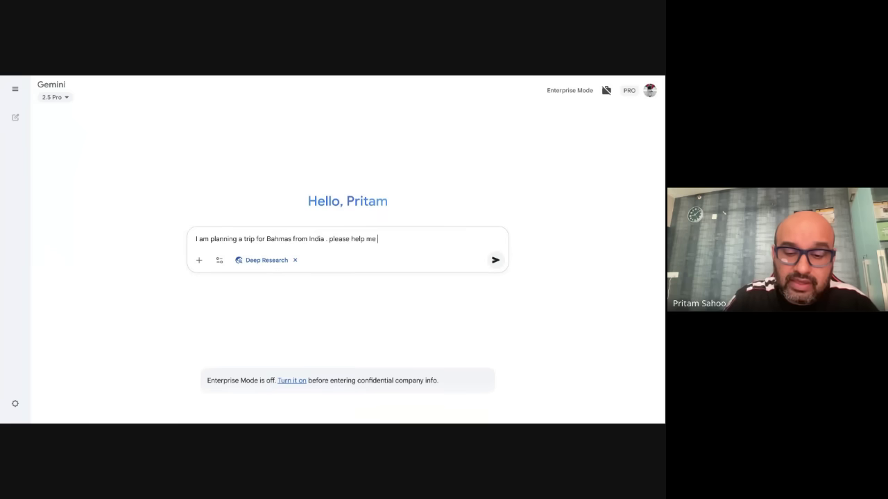
pyautogui.write('plan this trip for ')
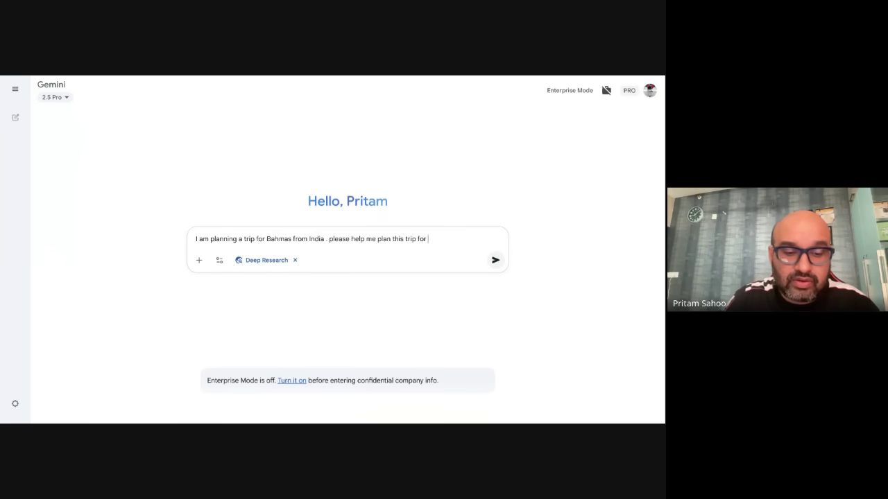
pyautogui.write('1 week travel')
pyautogui.press('Return')
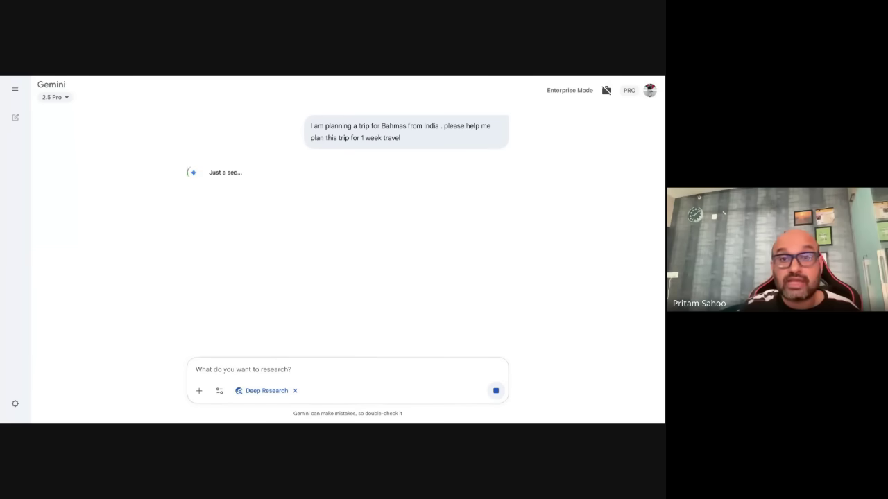
pyautogui.click(61, 97)
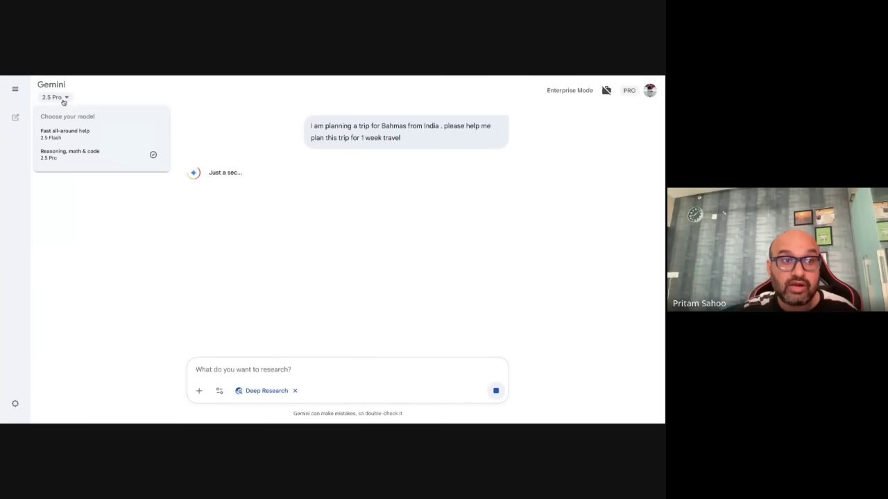
pyautogui.click(81, 199)
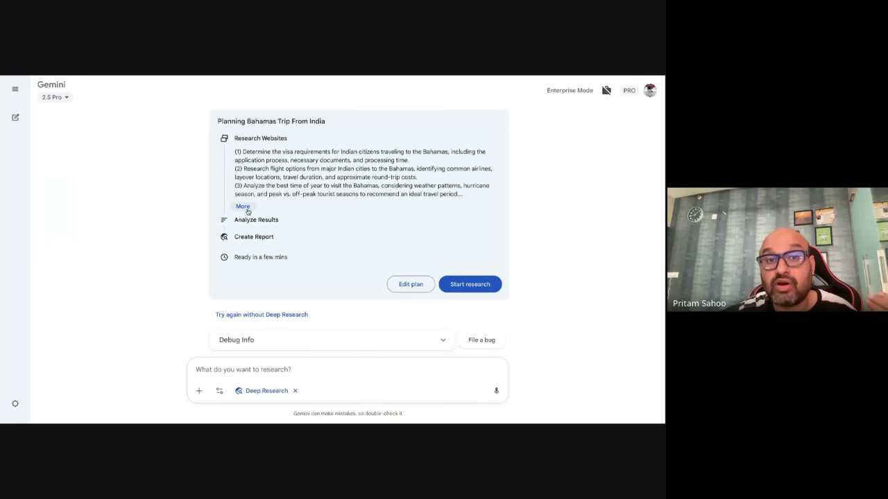
# - Expand the full Bahamas trip research plan, start the research and look through the websites being researched
pyautogui.click(248, 208)
pyautogui.scroll(-3, 397, 245)
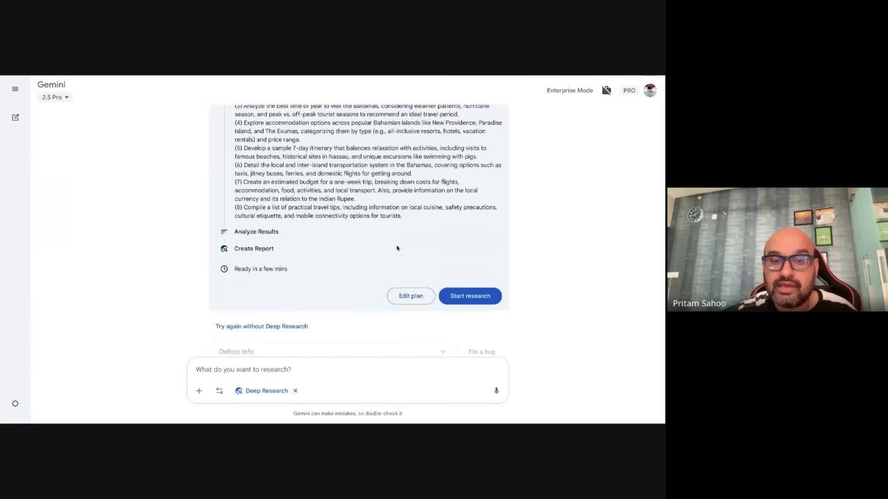
pyautogui.click(476, 258)
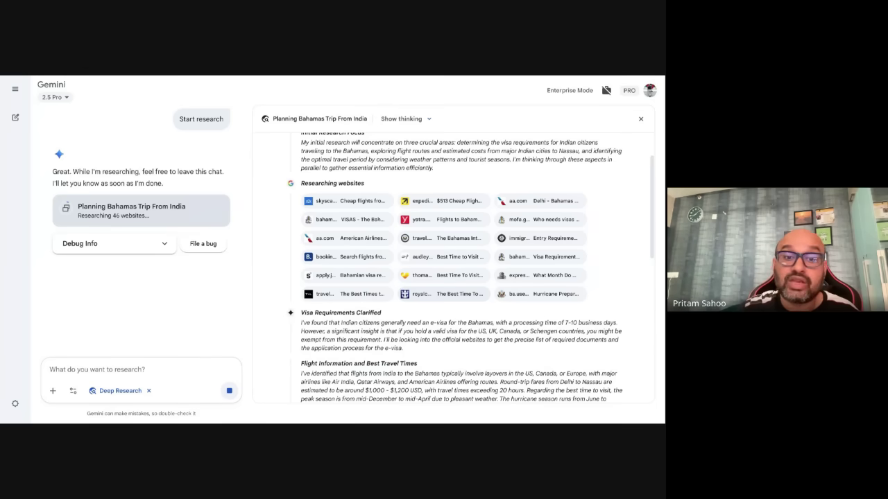
pyautogui.scroll(-10, 461, 303)
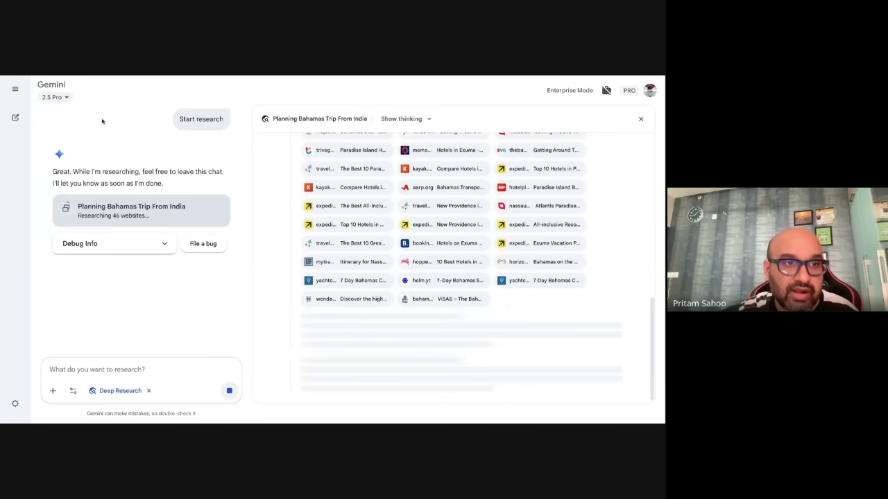
# - In a new chat, request a tetris game with 2D effect with characters from Marvel and generate its code with Canvas
pyautogui.click(15, 118)
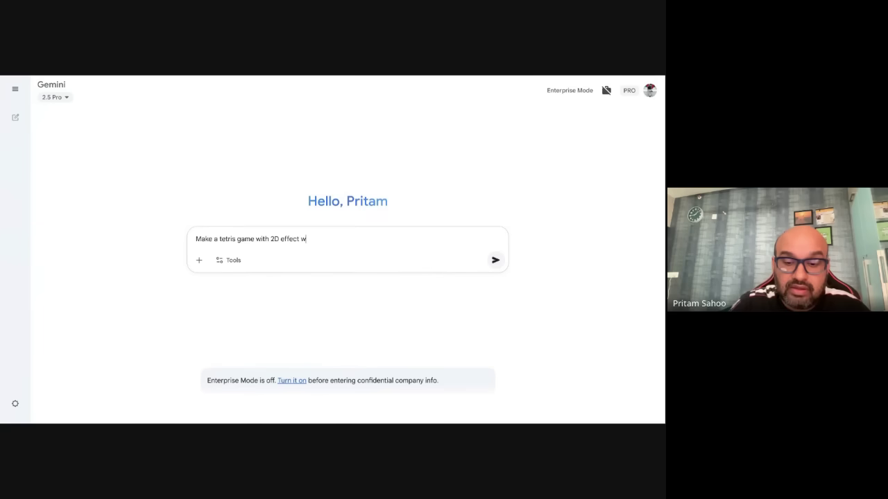
pyautogui.write('ith charatcers ')
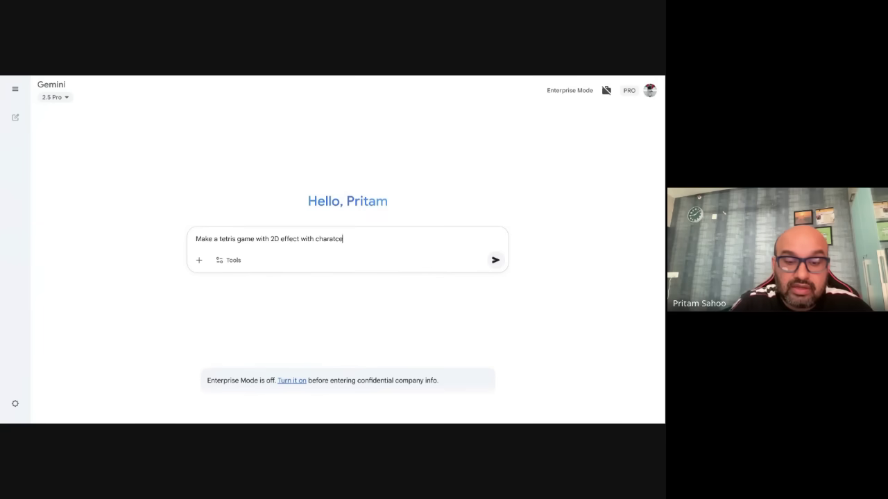
pyautogui.write('from')
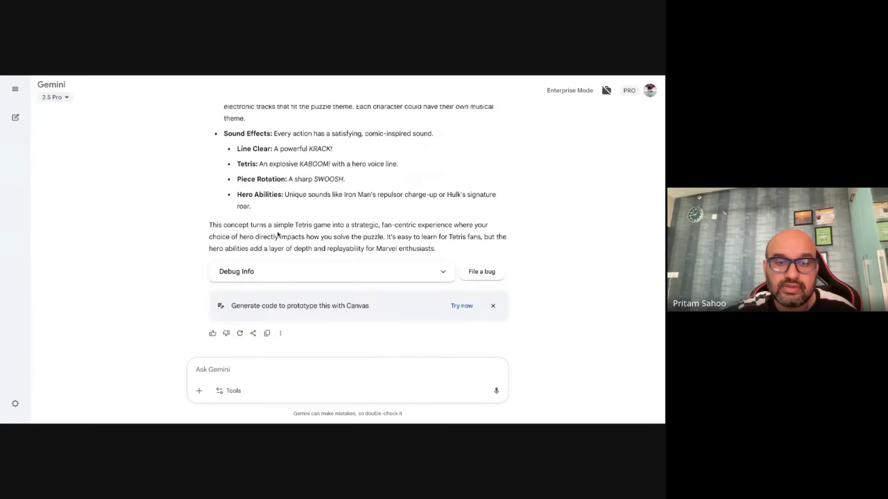
pyautogui.click(461, 305)
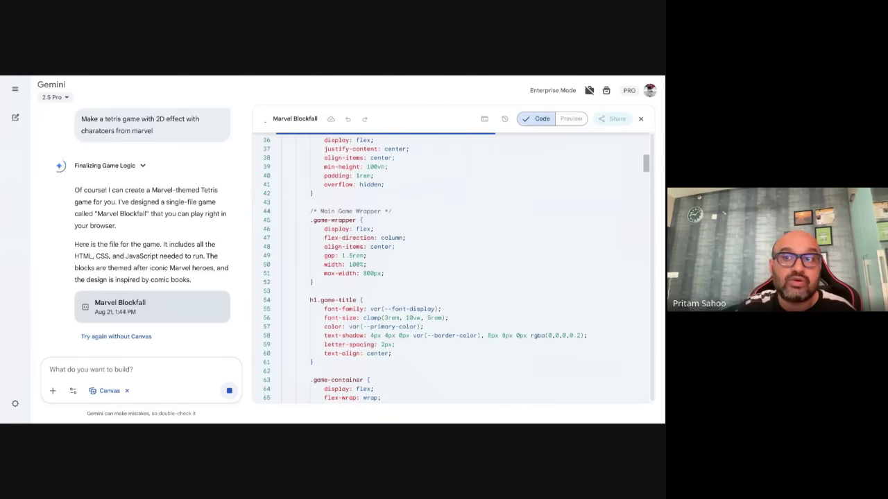
# - Start the Marvel Blockfall game in the preview and play it, rotating a falling block and moving it down
pyautogui.click(463, 283)
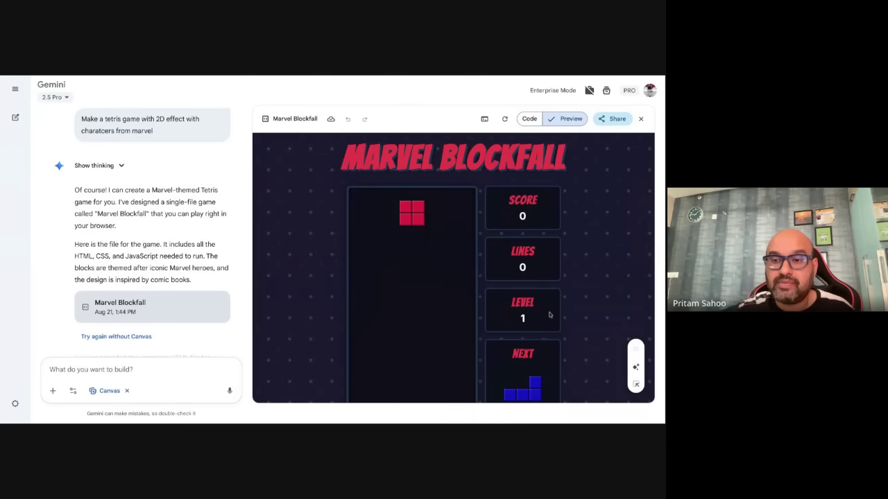
pyautogui.click(462, 284)
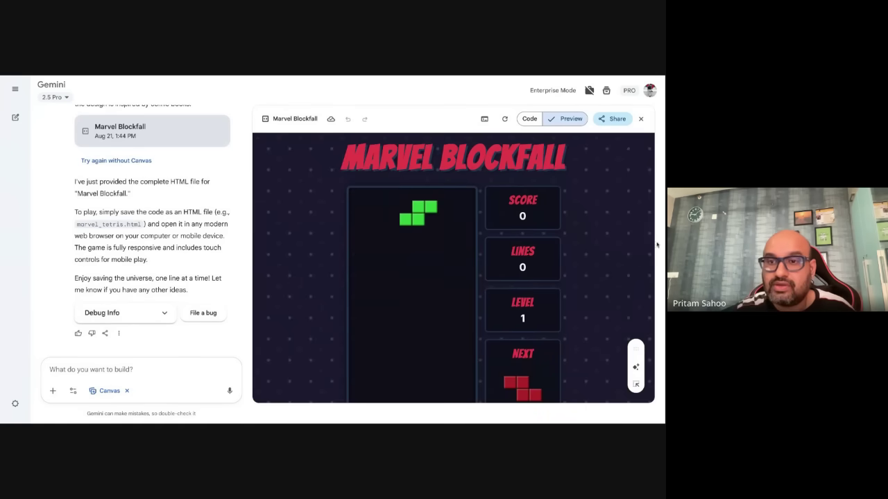
pyautogui.press('Up')
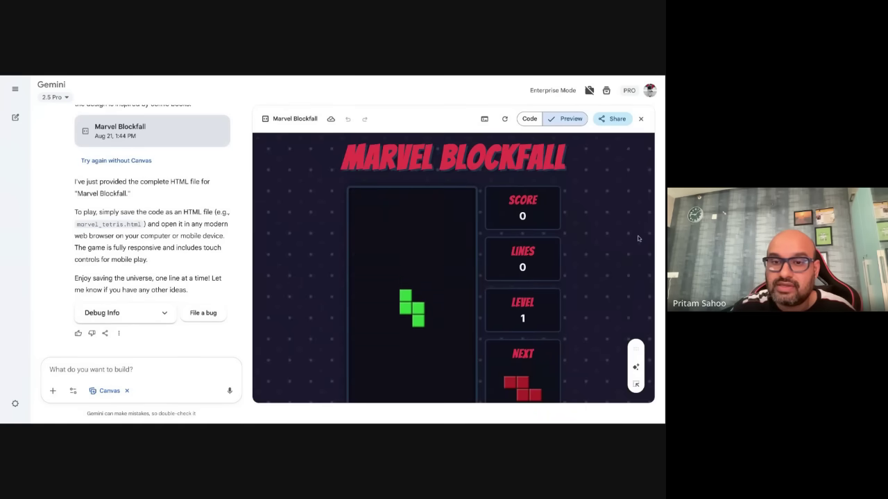
pyautogui.press('Down')
pyautogui.press('Down')
pyautogui.press('Down')
pyautogui.press('Down')
pyautogui.press('Down')
pyautogui.press('Down')
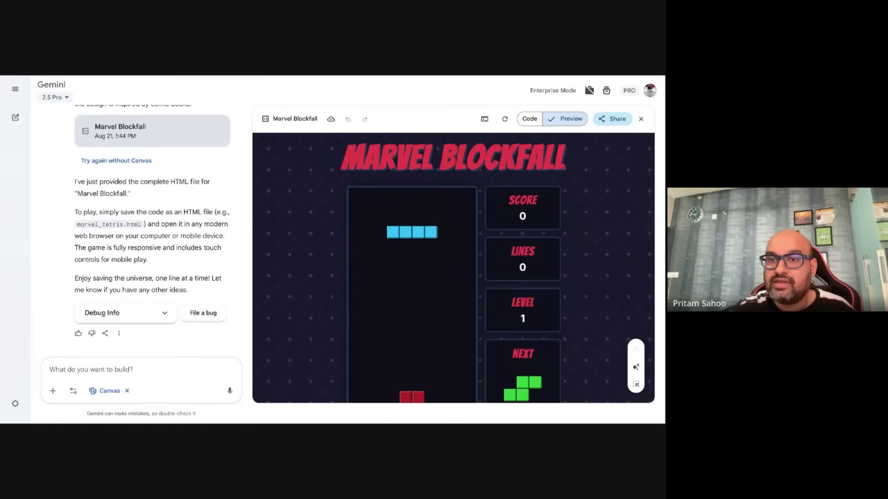